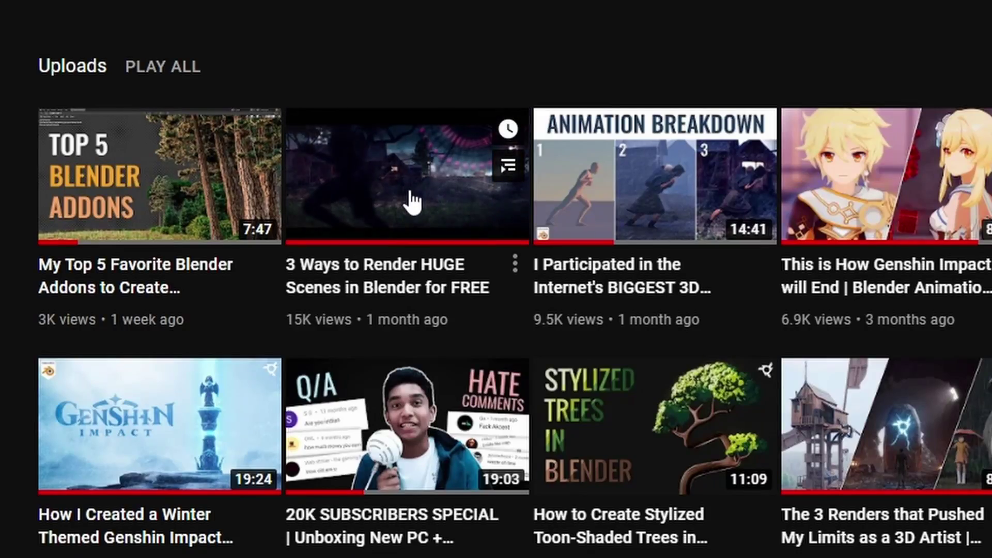
Open the '3 Ways to Render HUGE Scenes in Blender for FREE' tutorial video on YouTube.
click(409, 199)
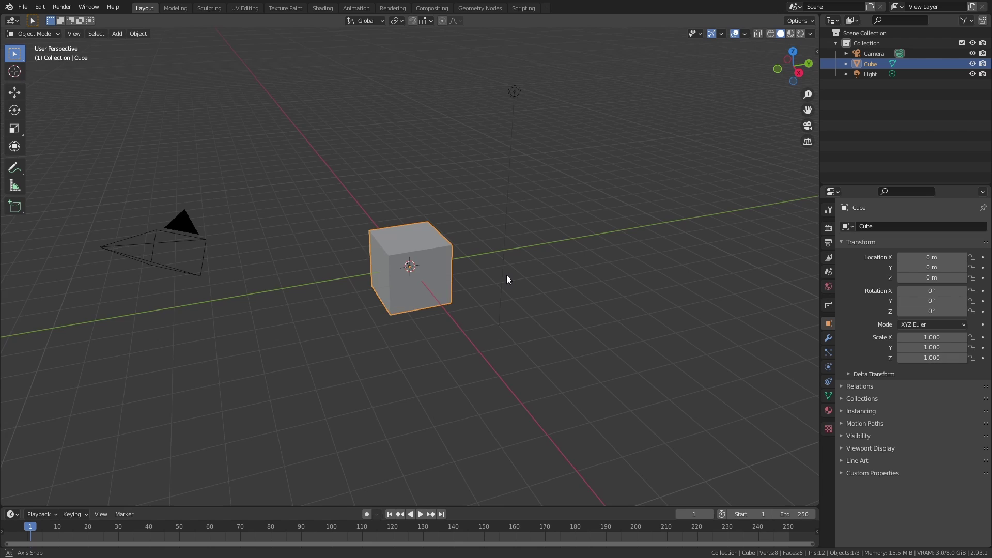
Delete the default camera, cube and light, then move to the Compositing workspace.
key(a)
key(Delete)
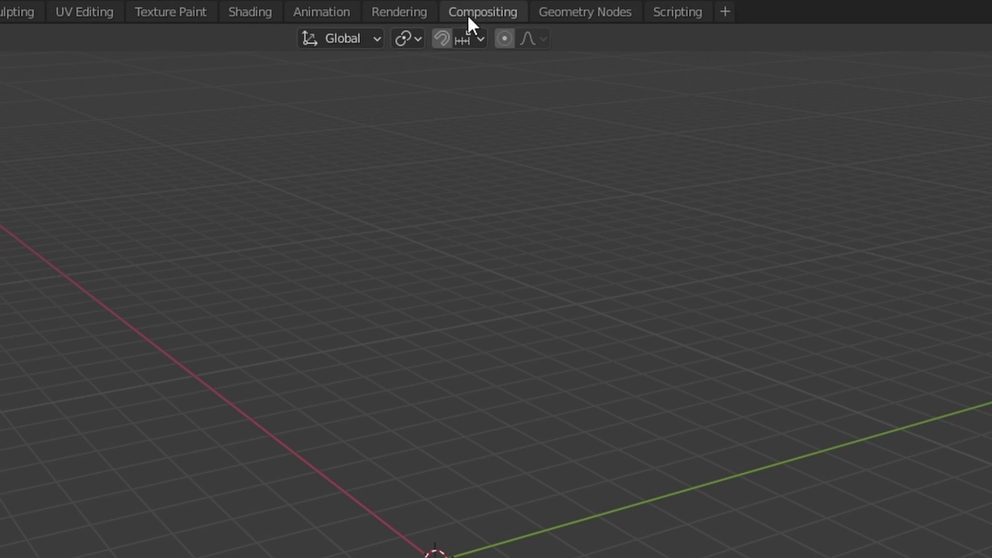
click(494, 12)
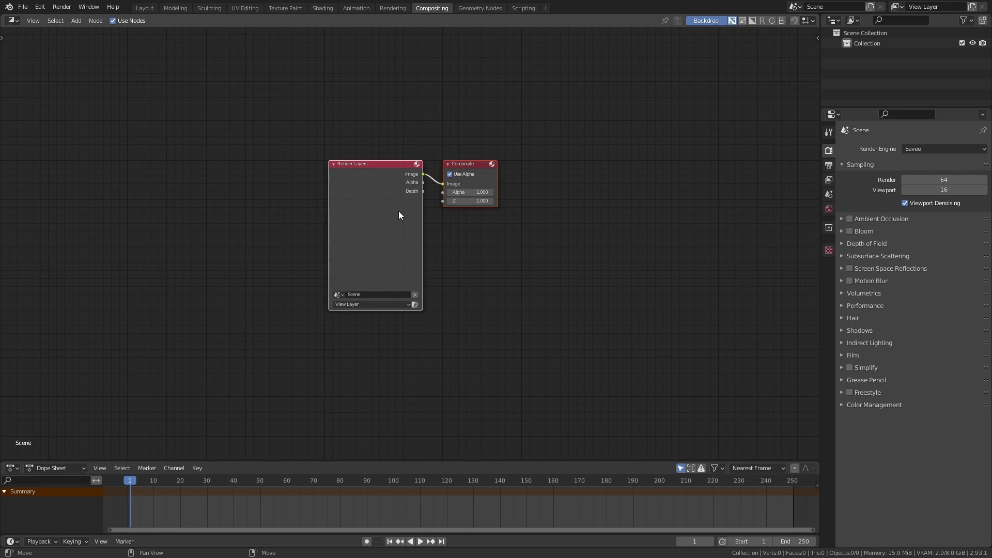
scroll(401, 237, up, 3)
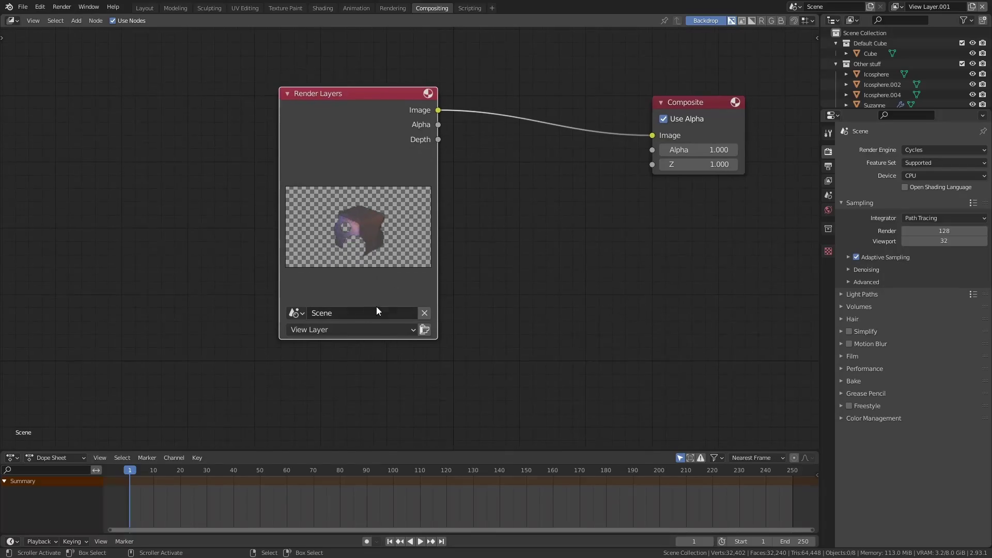
Preview View Layer.001 in the Render Layers node, then set it back to View Layer.
click(331, 331)
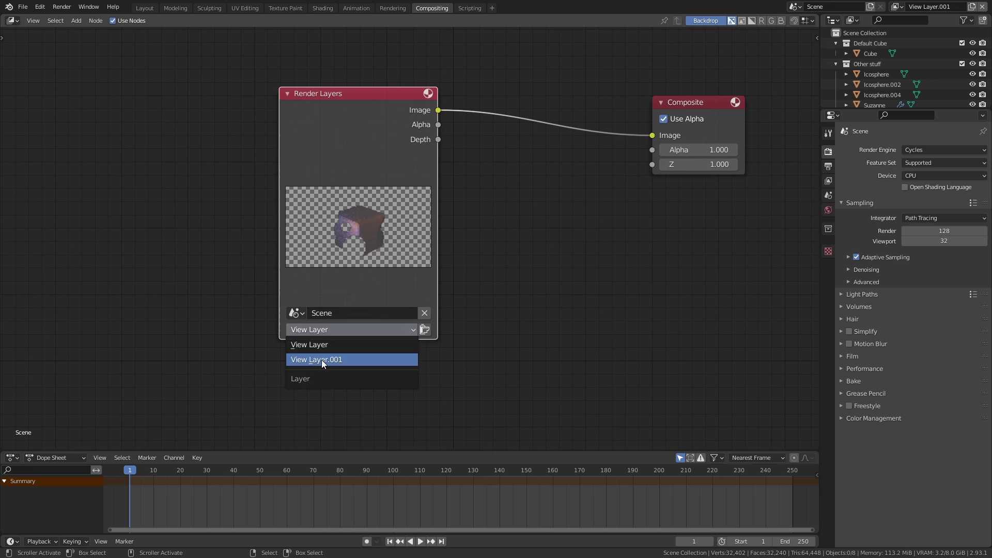
click(322, 359)
click(312, 329)
click(326, 345)
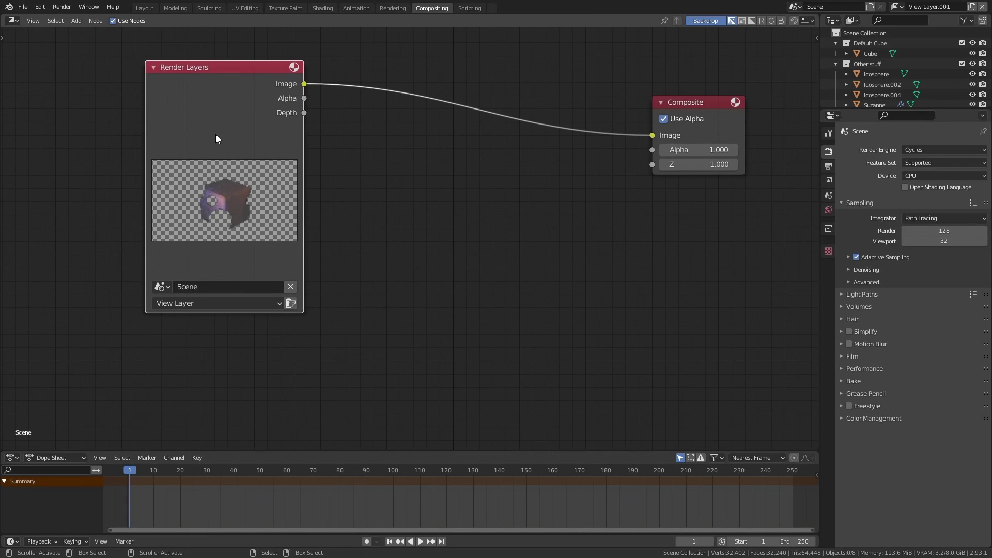
Duplicate the Render Layers node and place the copy beside the original.
key(shift+d)
click(882, 518)
key(KP_Decimal)
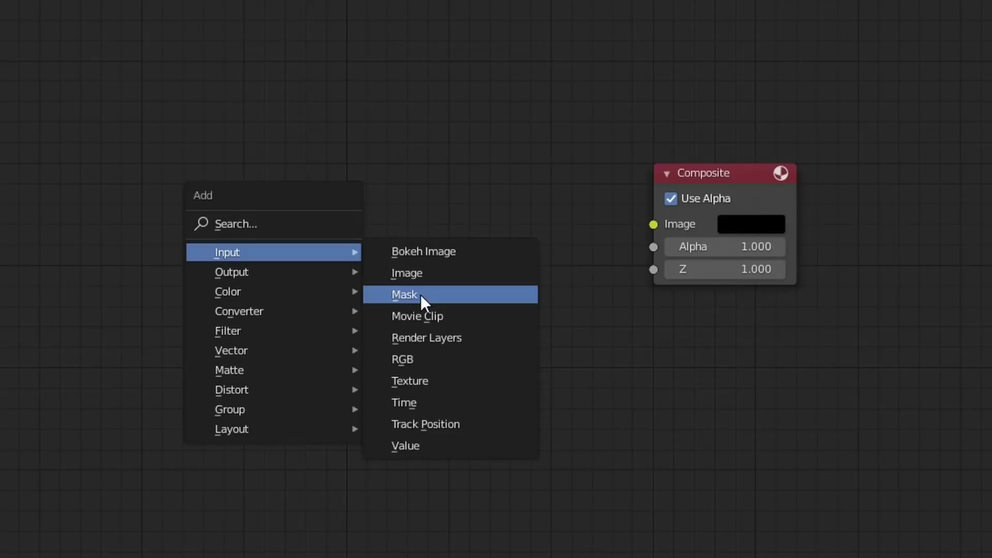
Add an Image node and select all frames in the Final Animation/Background folder.
click(393, 276)
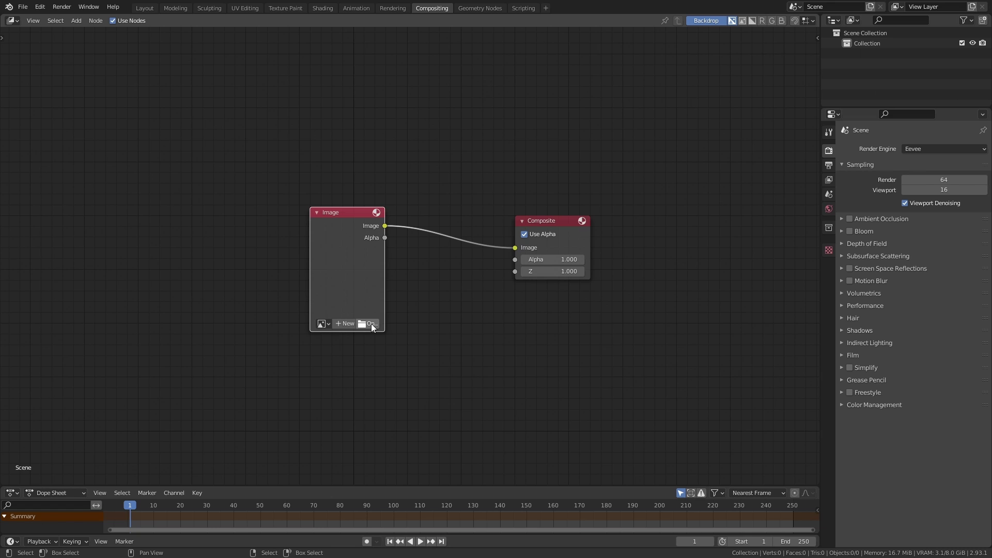
click(372, 369)
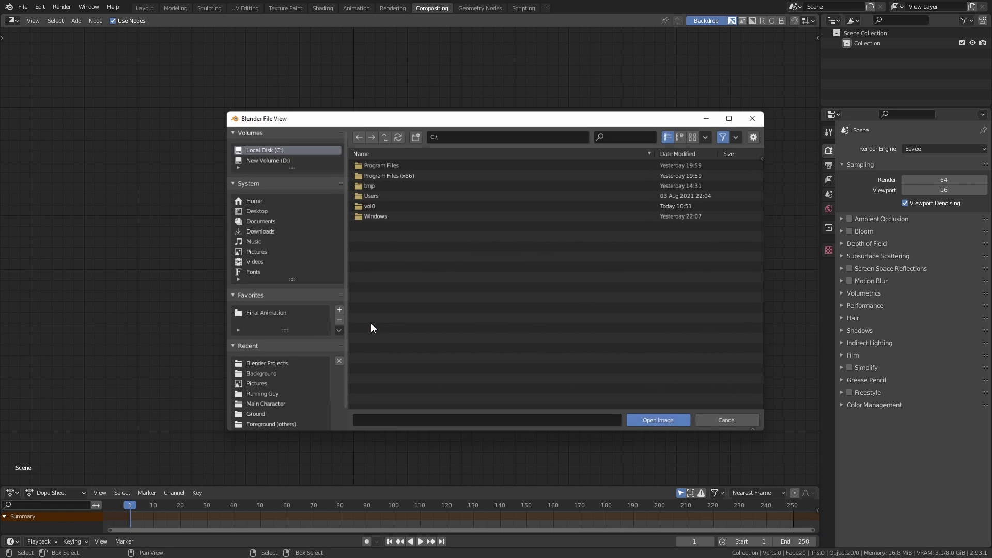
click(273, 317)
click(393, 184)
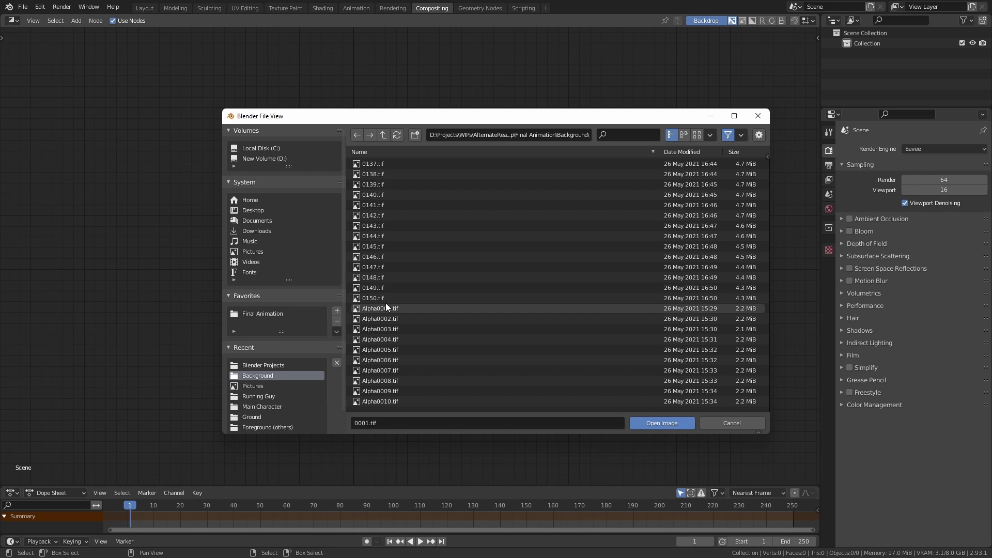
key(a)
Load the frames as a 150-frame Image Sequence with Detect Sequences enabled.
click(759, 135)
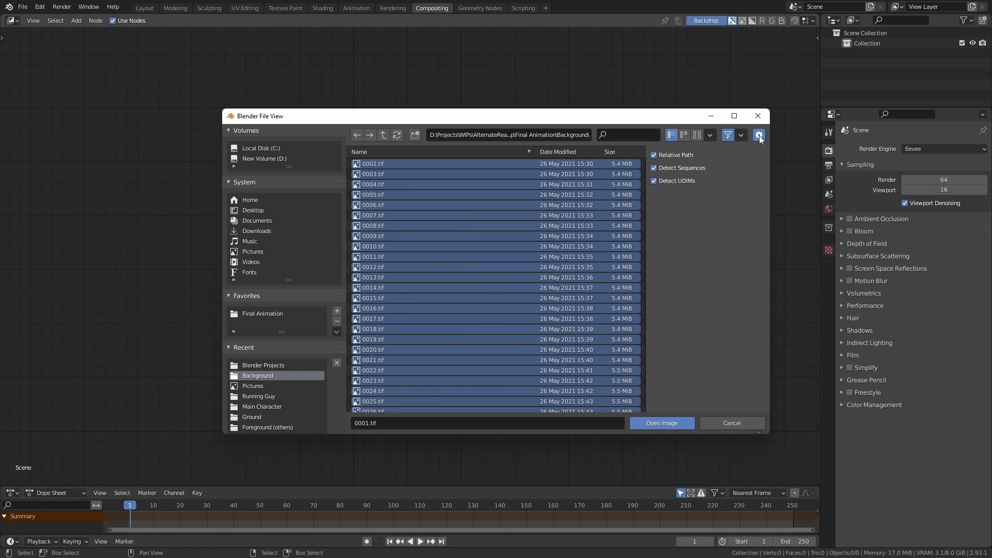
click(687, 170)
click(665, 170)
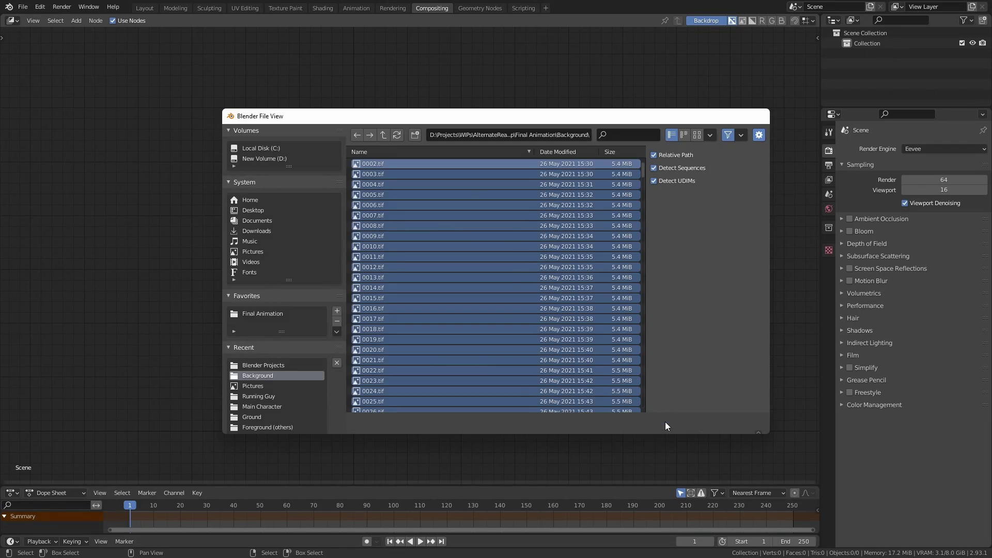
click(665, 424)
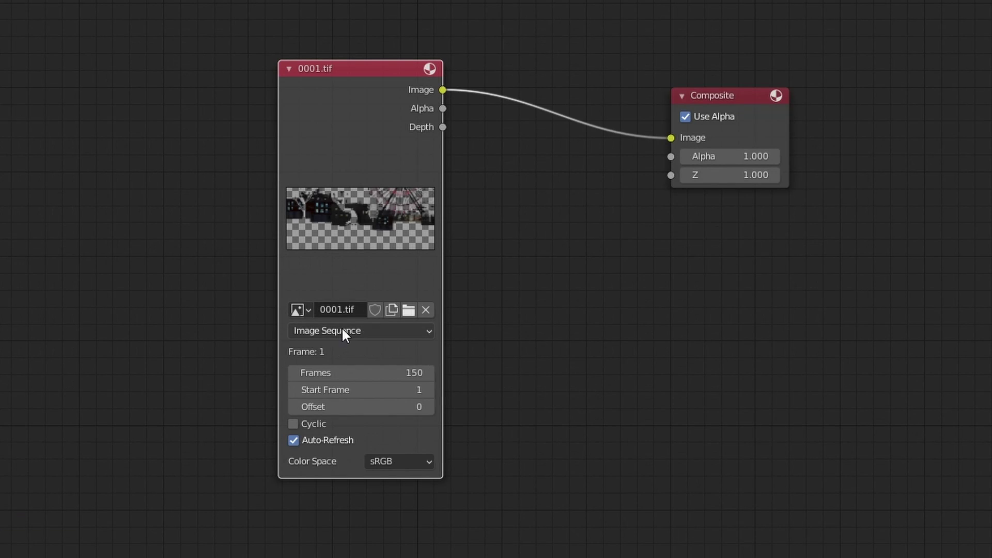
click(346, 349)
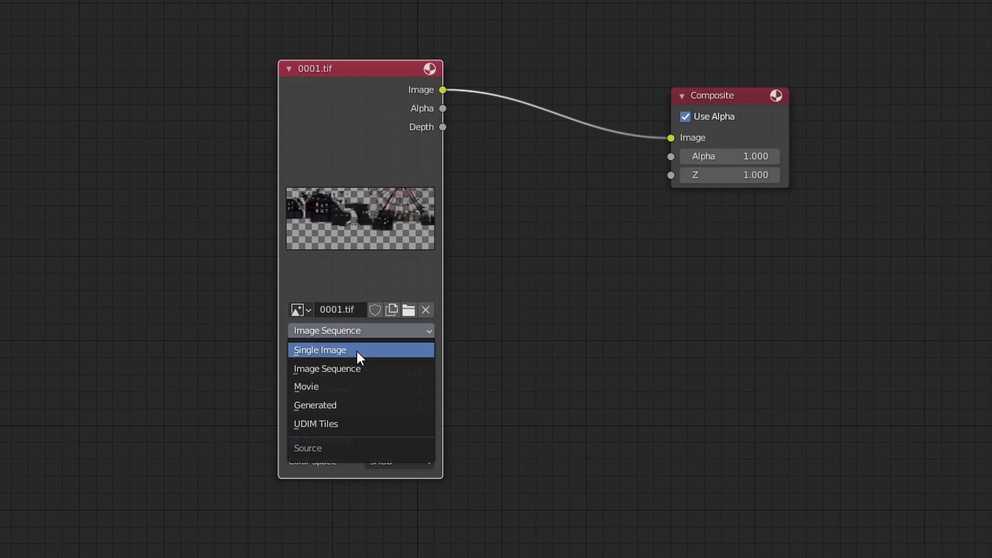
click(336, 369)
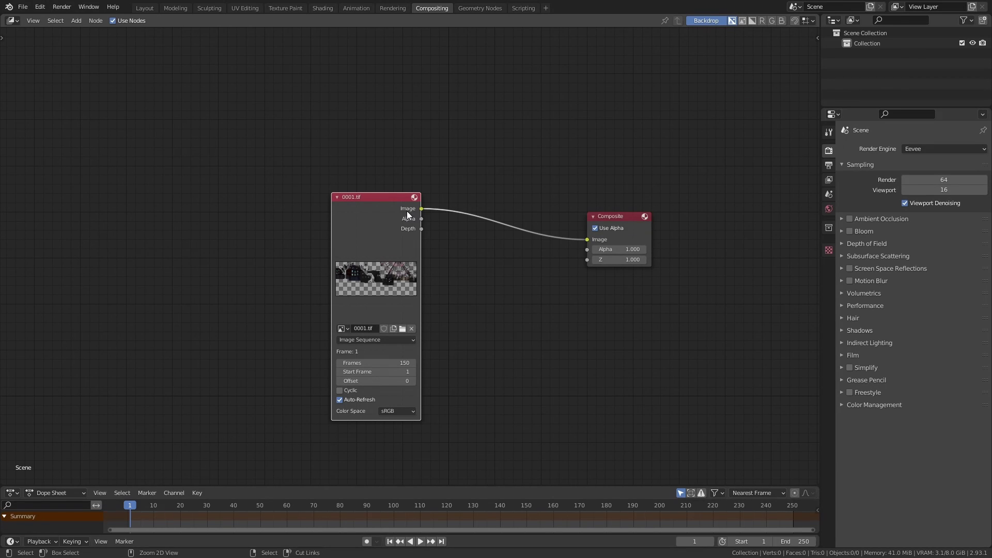
Add a Viewer node for the image and move it above the Composite node.
ctrl+shift+click(413, 90)
drag(496, 223, 631, 182)
scroll(554, 289, down, 1)
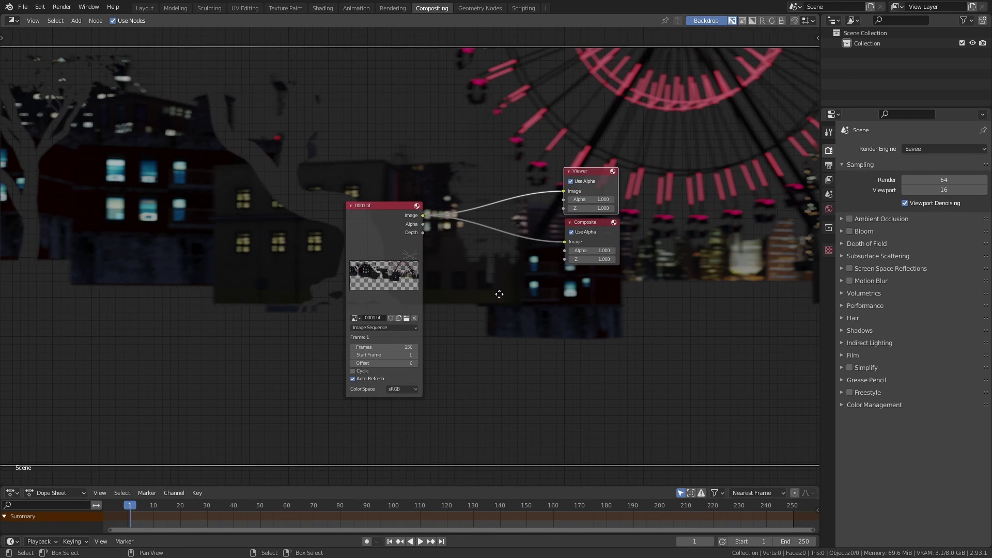
middle_drag(554, 290, 511, 335)
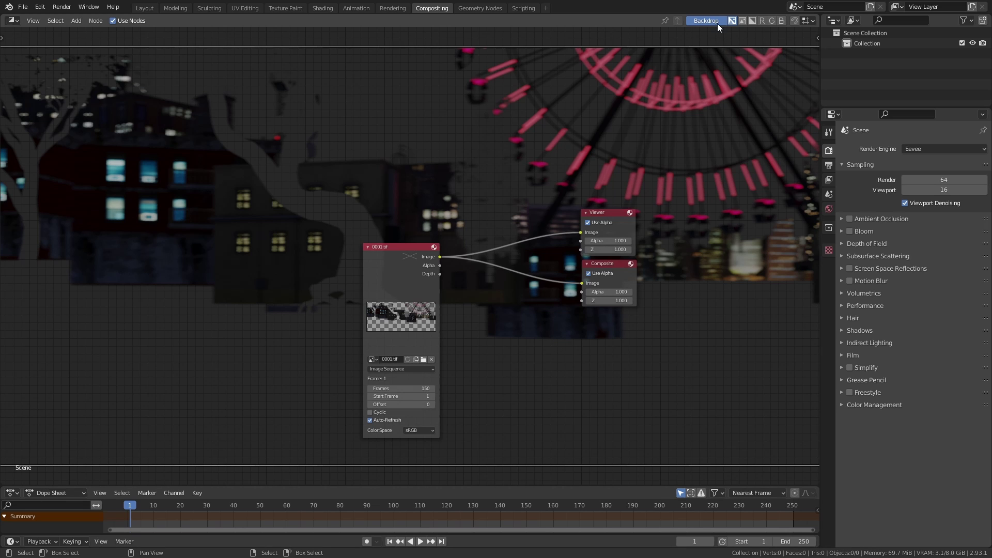
Turn on the backdrop, then reposition the preview image and scale it to fit.
click(703, 22)
click(703, 23)
click(703, 22)
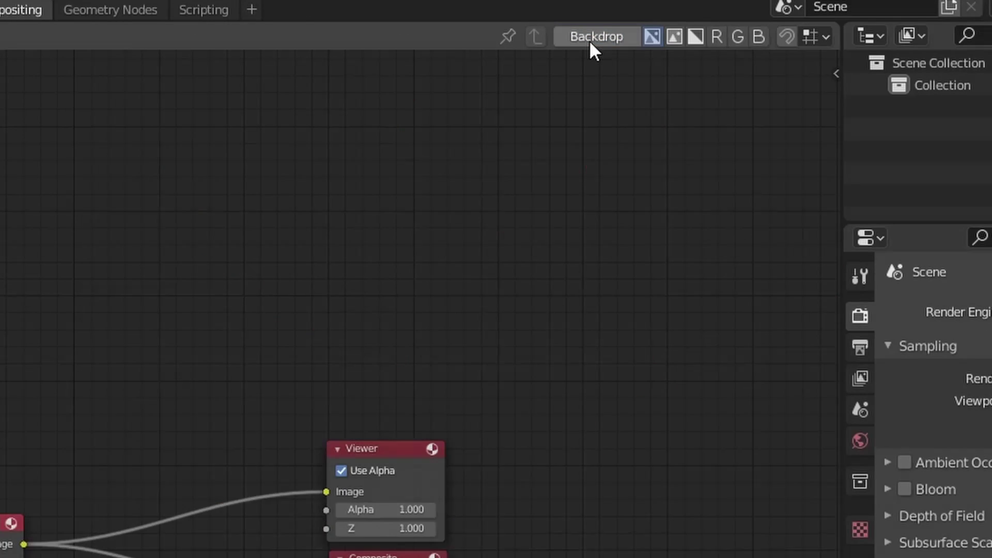
click(590, 41)
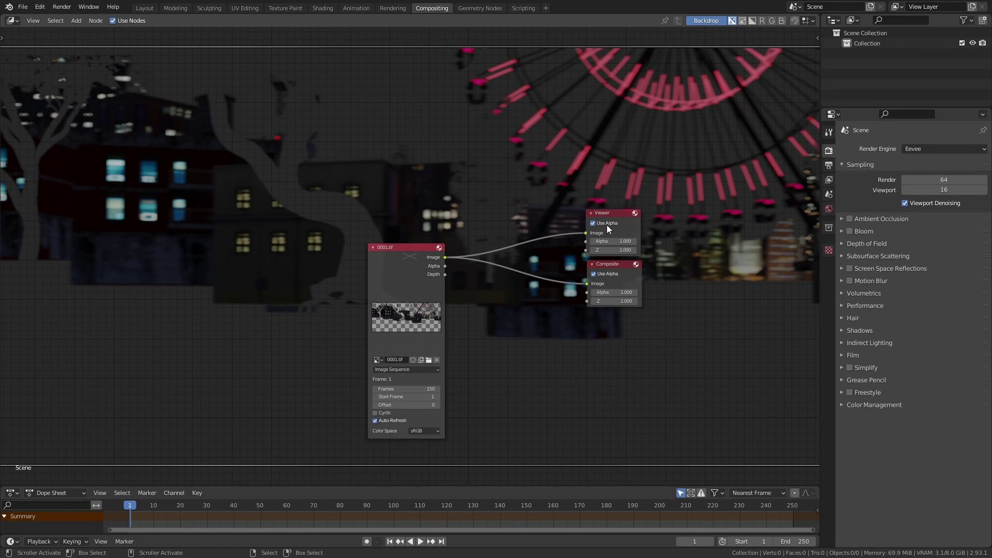
drag(429, 262, 272, 282)
alt+middle_drag(272, 282, 274, 282)
key(alt+v)
key(alt+v)
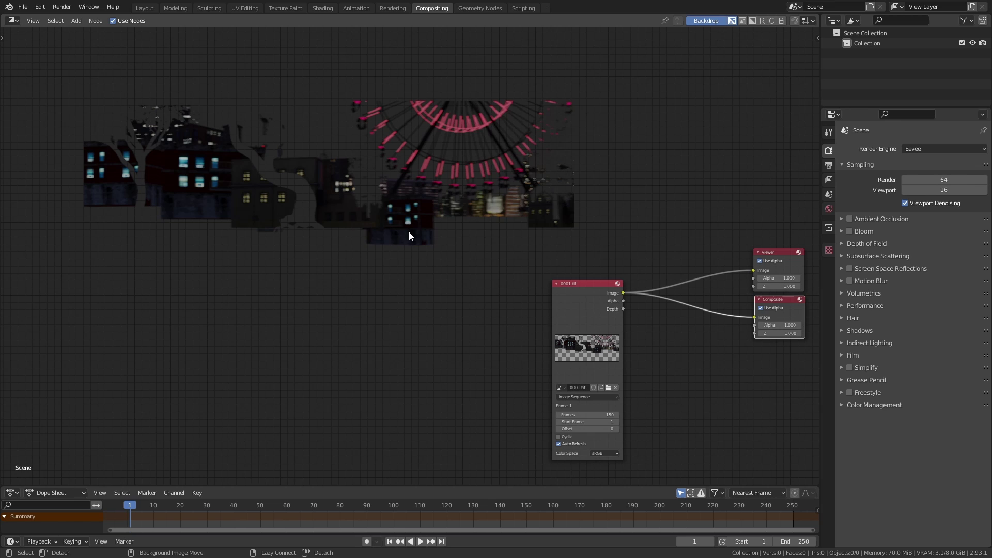
key(v)
key(v)
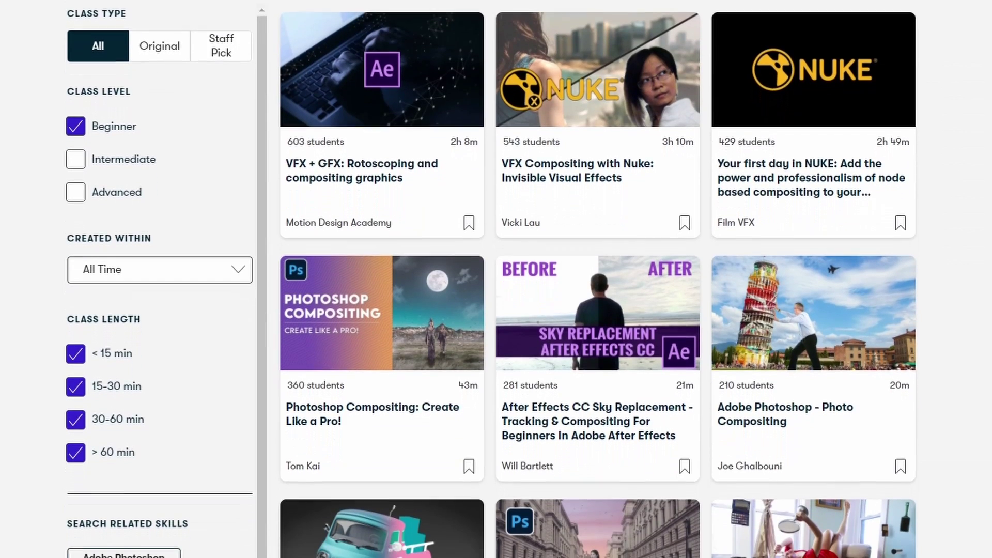
Scroll down the Beginner-filtered Skillshare compositing class results.
scroll(598, 279, down, 6)
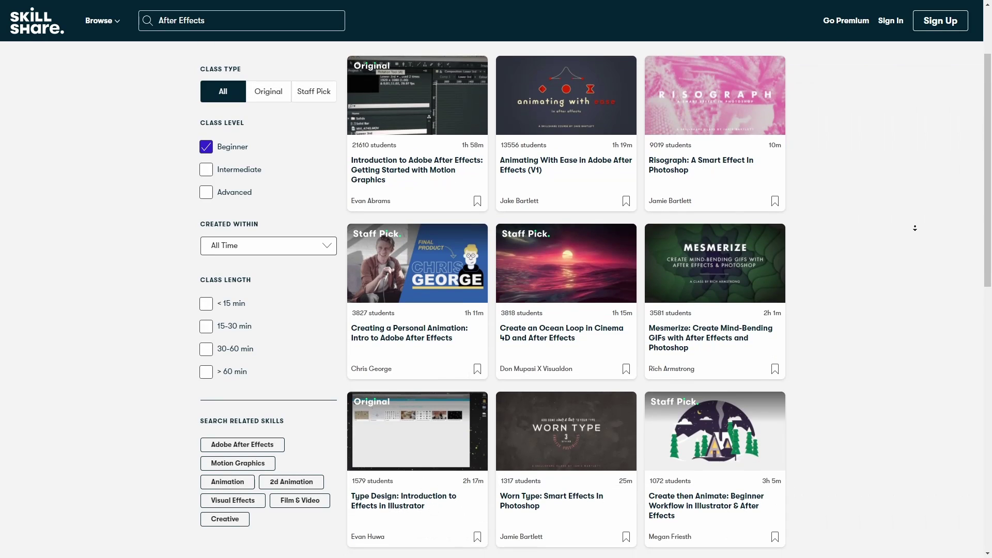
Scroll further down the Beginner compositing classes on Skillshare.
scroll(914, 228, down, 5)
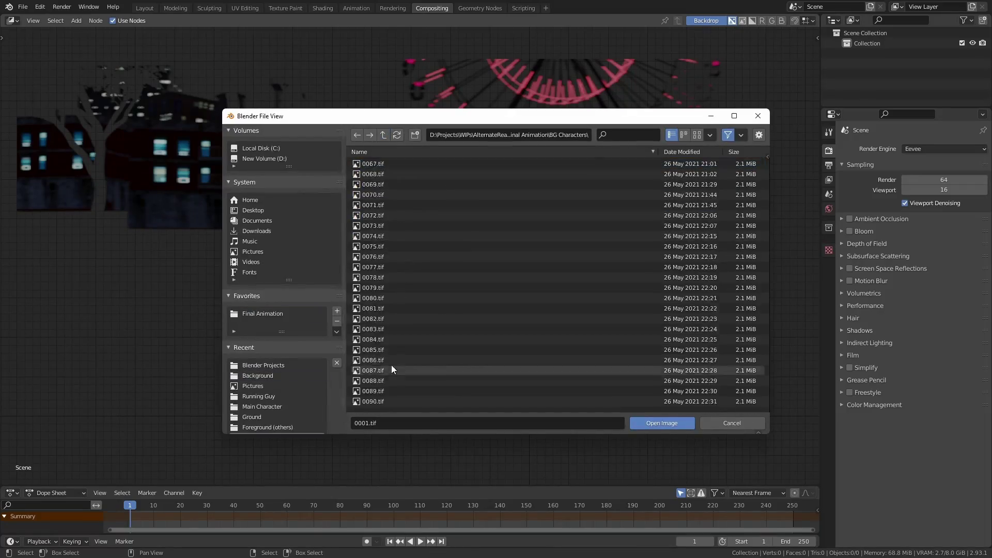
Load the Main Chara image sequence into a new Image node and preview it.
double_click(365, 243)
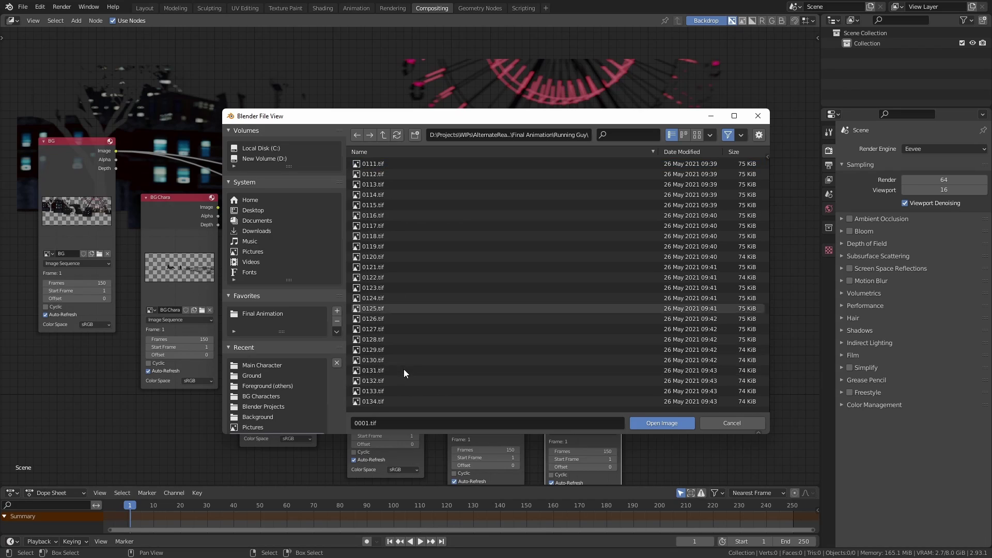
key(Return)
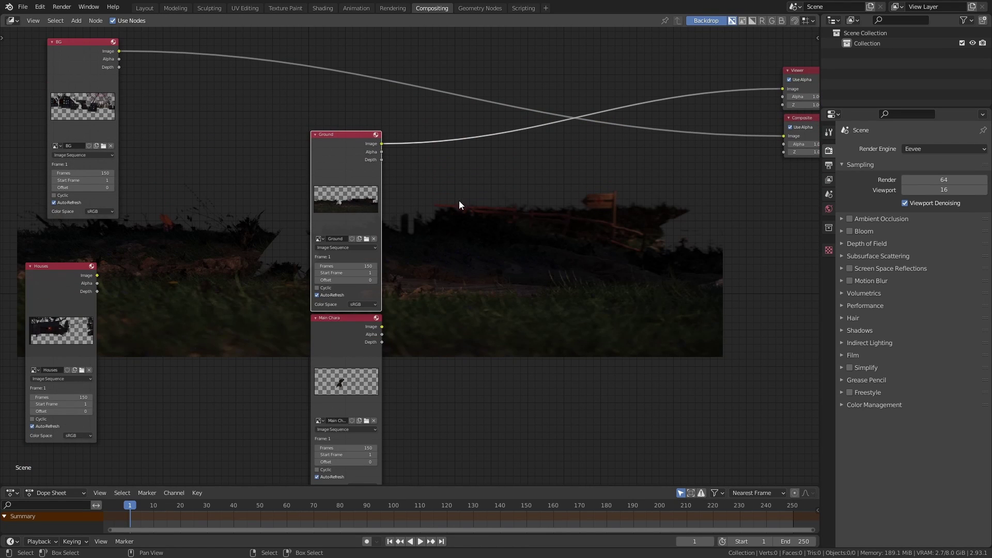
ctrl+shift+click(349, 338)
middle_drag(500, 284, 514, 381)
Add an Alpha Over node and link the Ground and Main Chara images into it.
key(shift+a)
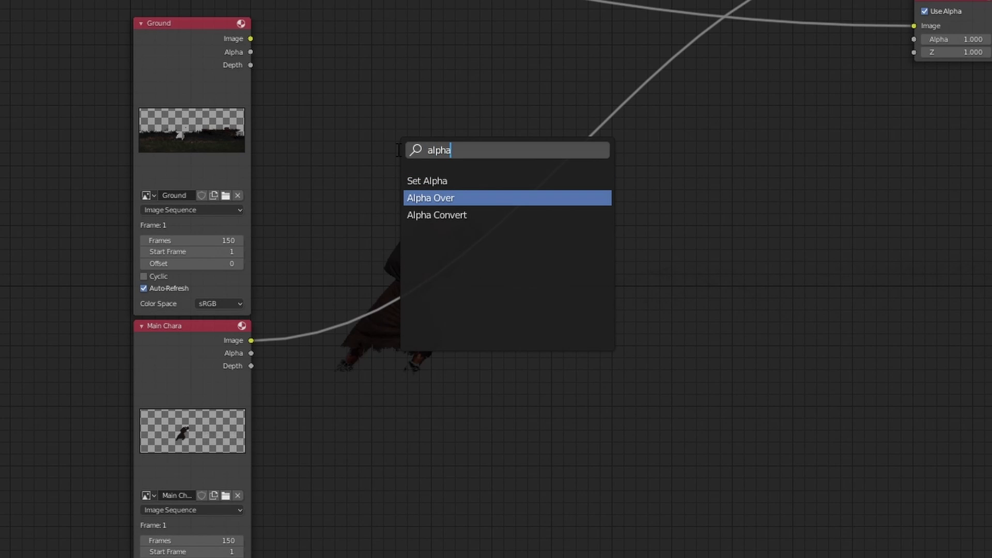
key(Return)
click(399, 151)
scroll(399, 151, up, 5)
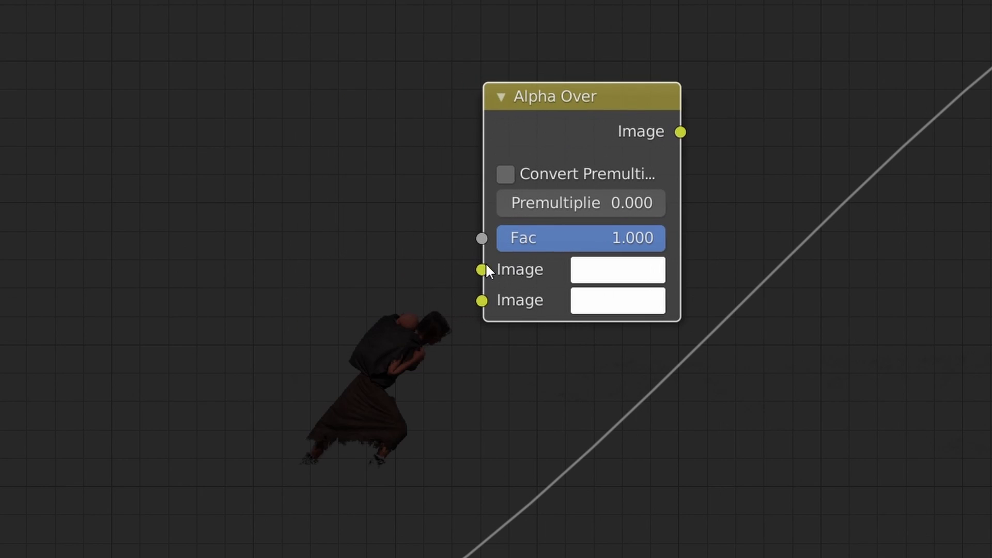
drag(418, 261, 343, 169)
drag(482, 301, 318, 243)
drag(339, 318, 339, 317)
drag(339, 318, 339, 318)
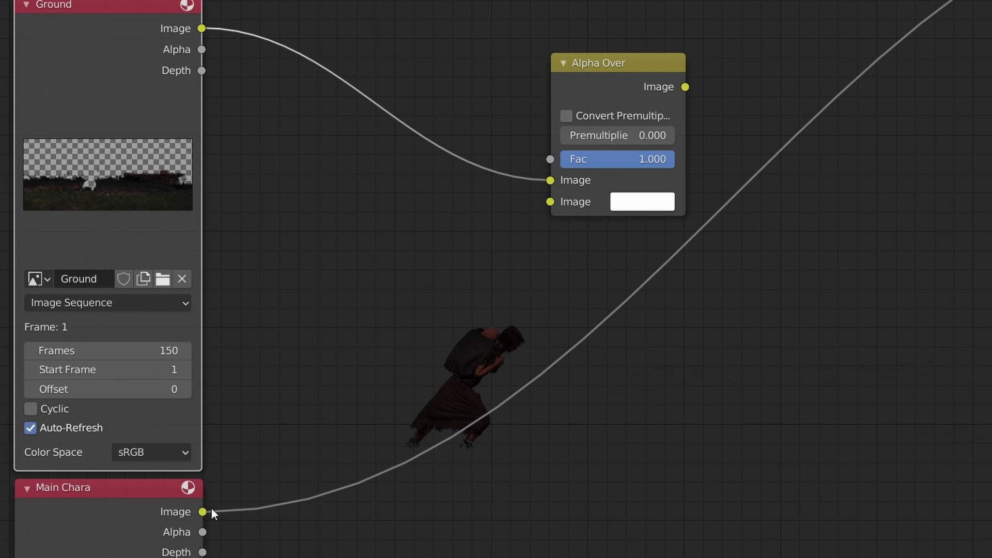
drag(211, 507, 565, 198)
Preview the Alpha Over result, swap its inputs, and circle the character with an annotation.
ctrl+shift+click(647, 92)
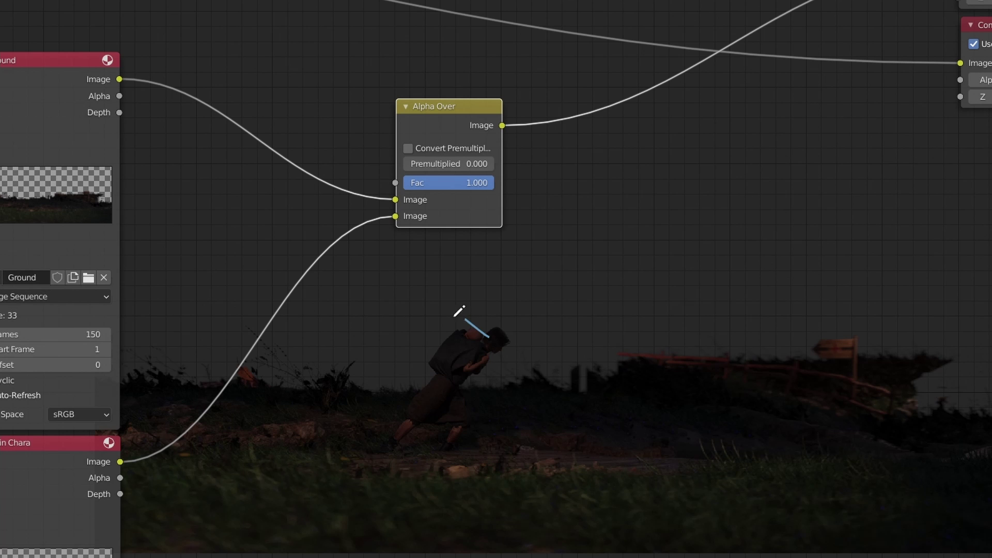
drag(397, 216, 398, 213)
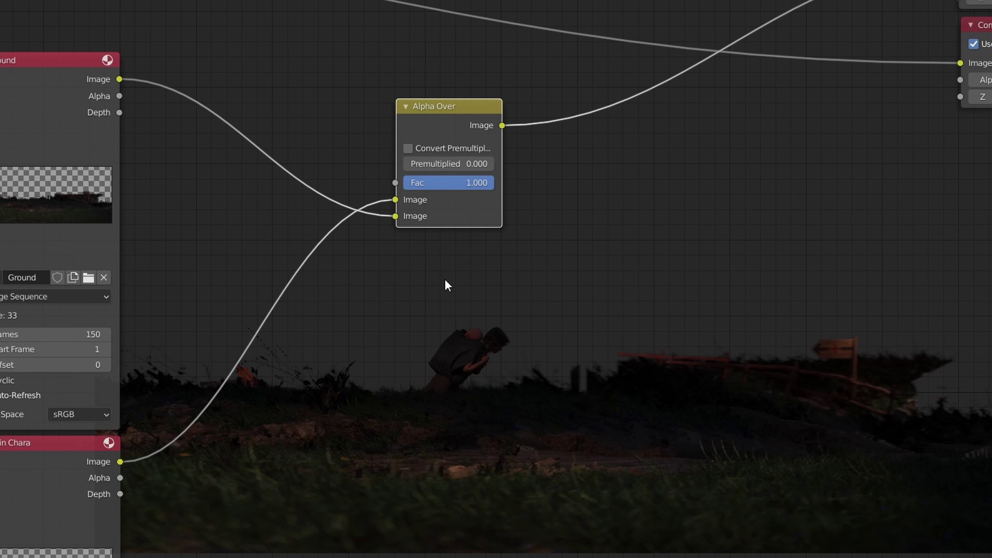
drag(523, 336, 511, 294)
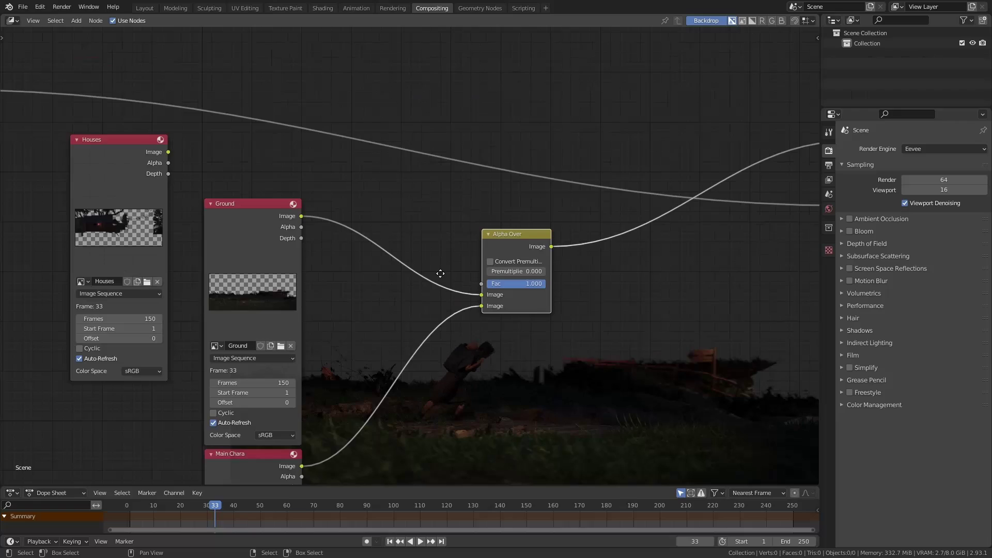
Duplicate the Alpha Over node and plug the Houses image into the copy.
middle_drag(500, 248, 548, 277)
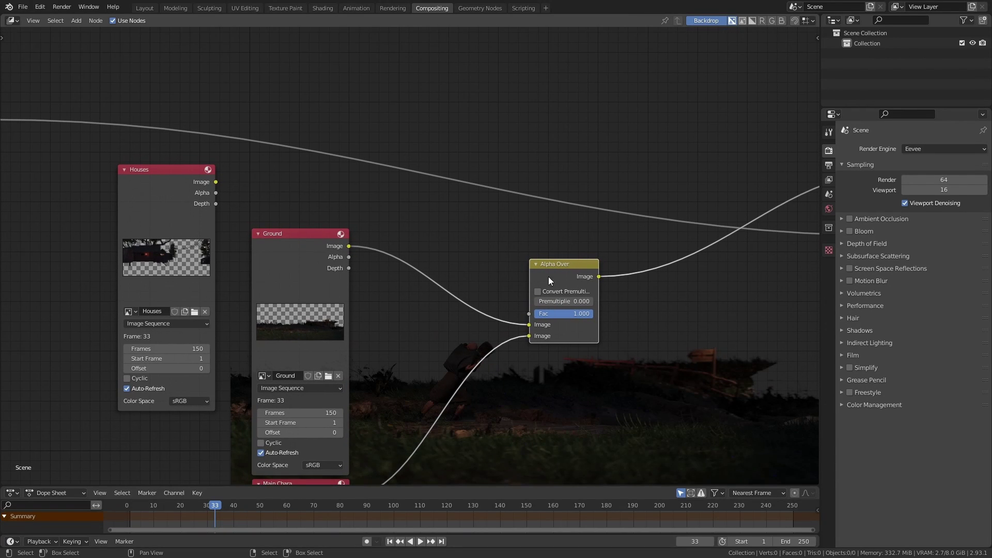
key(shift+d)
click(471, 207)
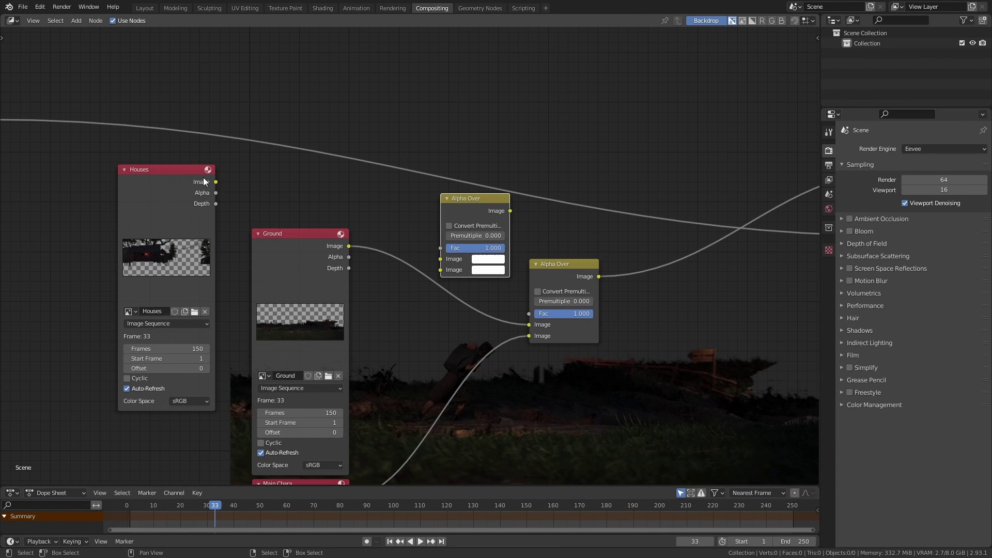
drag(216, 182, 442, 261)
drag(461, 216, 455, 177)
Feed the Houses-over-Ground output into the lower Alpha Over's first Image input.
ctrl+shift+click(491, 230)
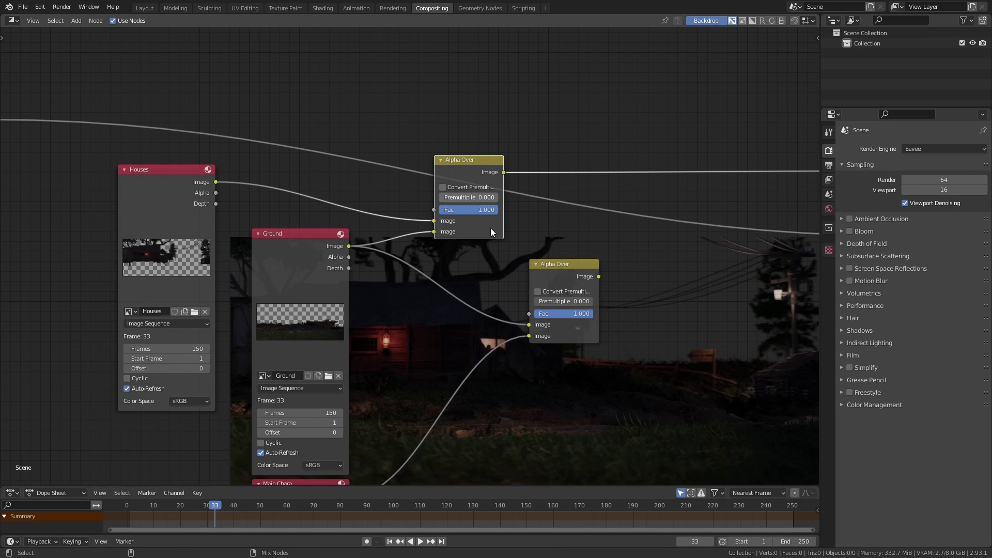
middle_drag(491, 232, 378, 145)
drag(367, 130, 417, 298)
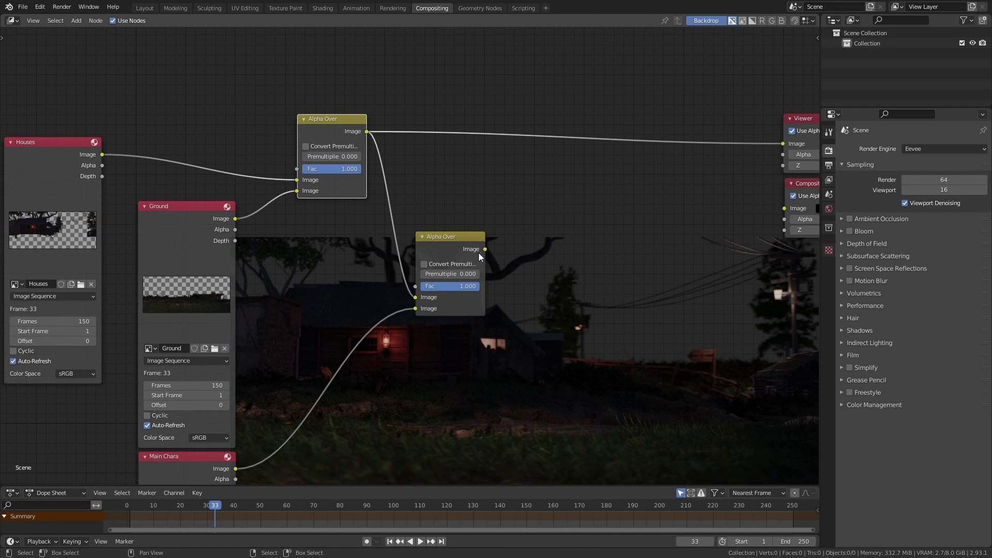
ctrl+shift+click(479, 252)
middle_drag(478, 253, 417, 232)
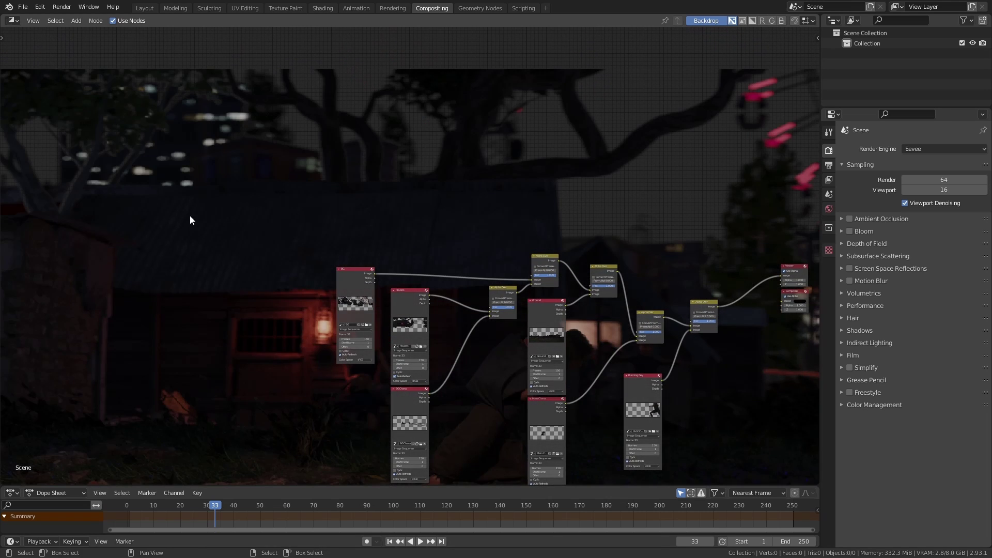
Erase the annotation loop and slide the backdrop preview up above the node tree.
alt+middle_drag(190, 216, 258, 207)
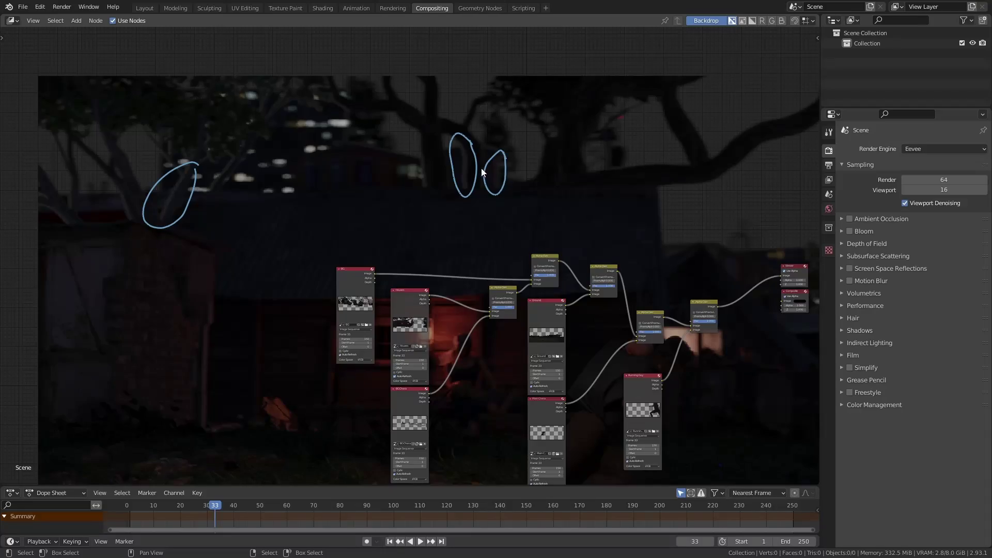
mouse_move(447, 155)
right_down()
mouse_move(111, 204)
mouse_move(131, 209)
right_up()
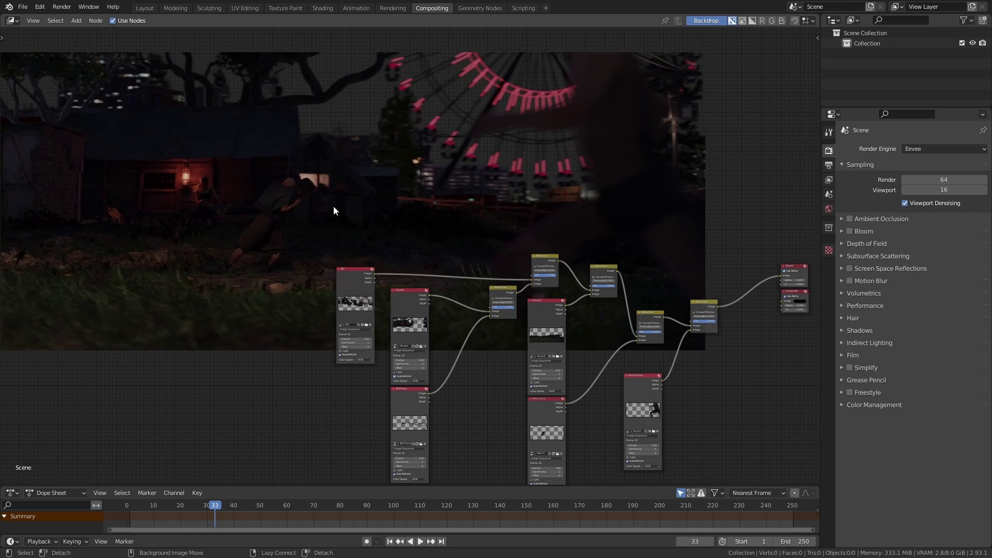
alt+middle_drag(333, 205, 333, 175)
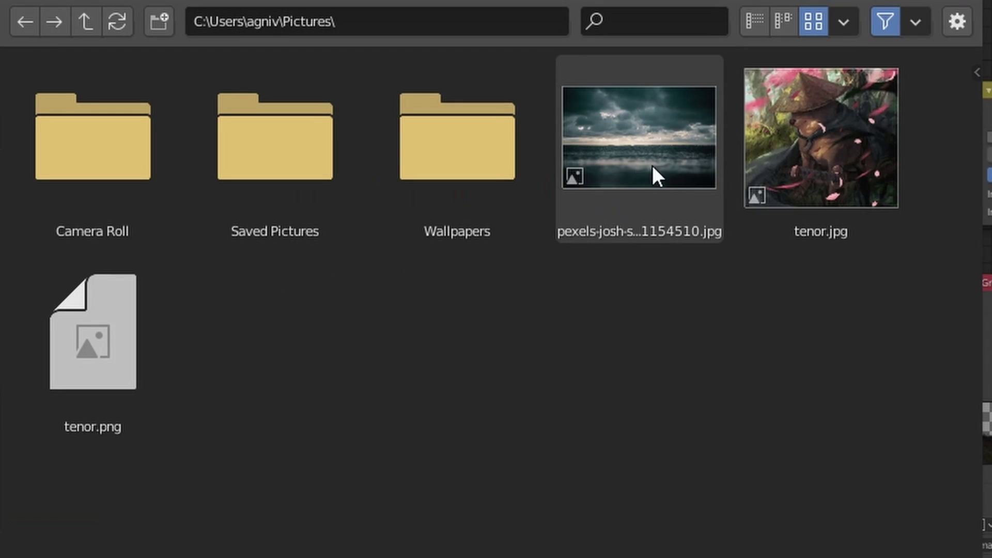
Load the pexels cloudy-sea photo and combine it with BG through a new Alpha Over.
click(619, 191)
double_click(641, 163)
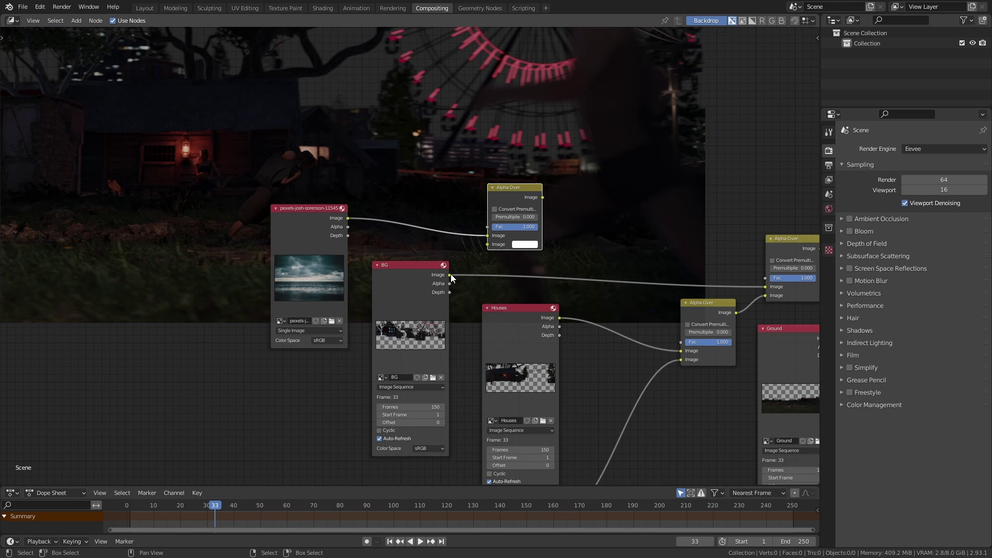
drag(491, 246, 488, 245)
ctrl+shift+click(533, 197)
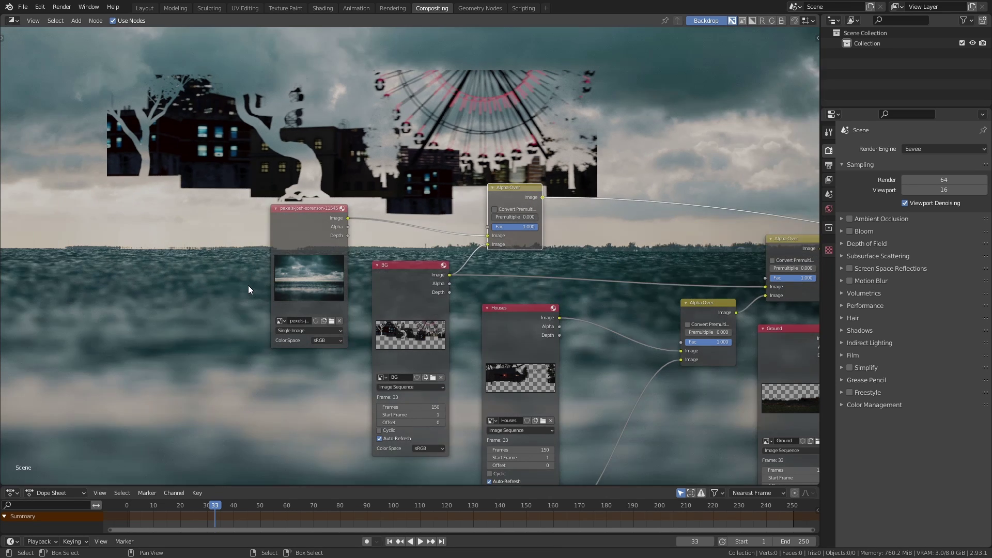
key(v)
key(v)
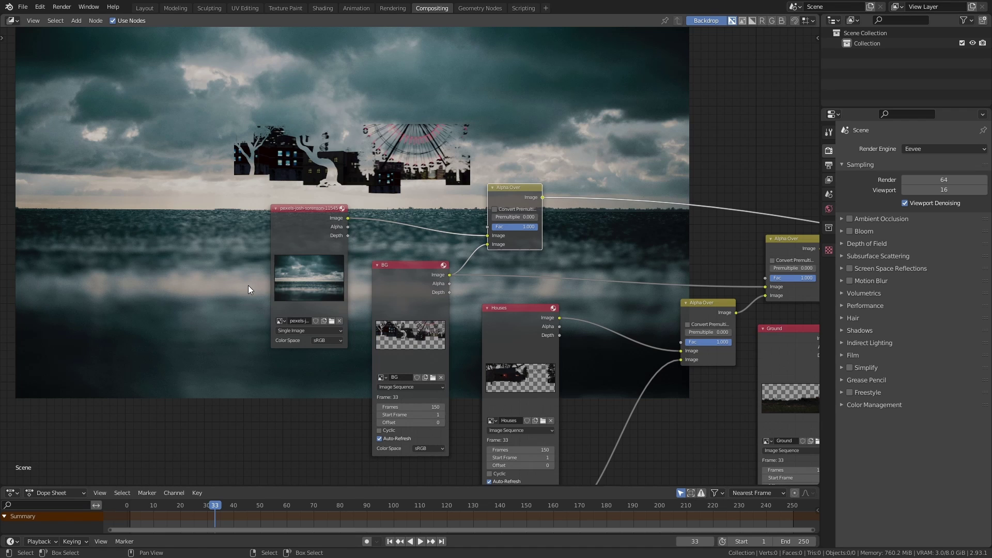
key(alt+v)
key(alt+v)
key(alt+v)
key(alt+v)
key(alt+v)
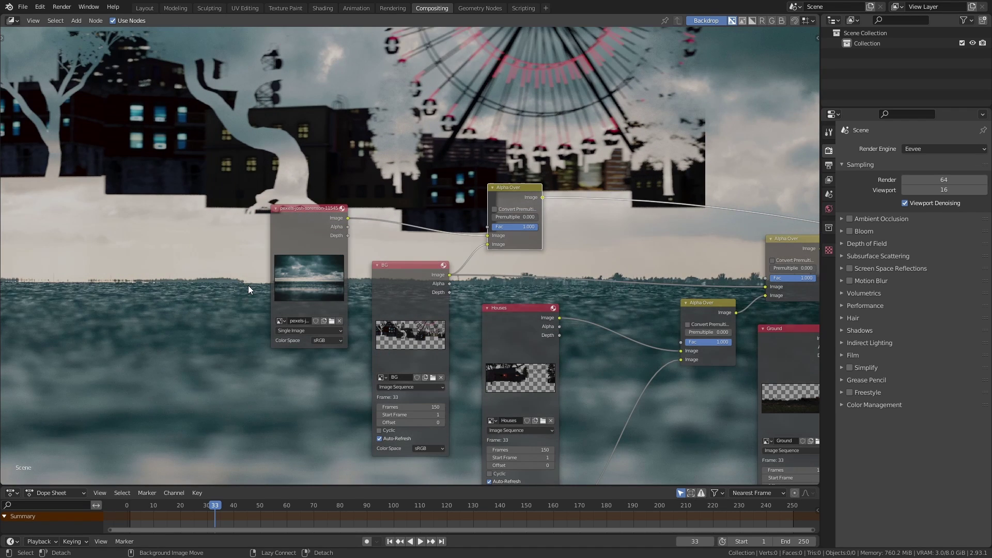
Swap the Alpha Over image inputs, lower its Fac to 0.400, and plug BG into the first Image input.
scroll(248, 285, up, 2)
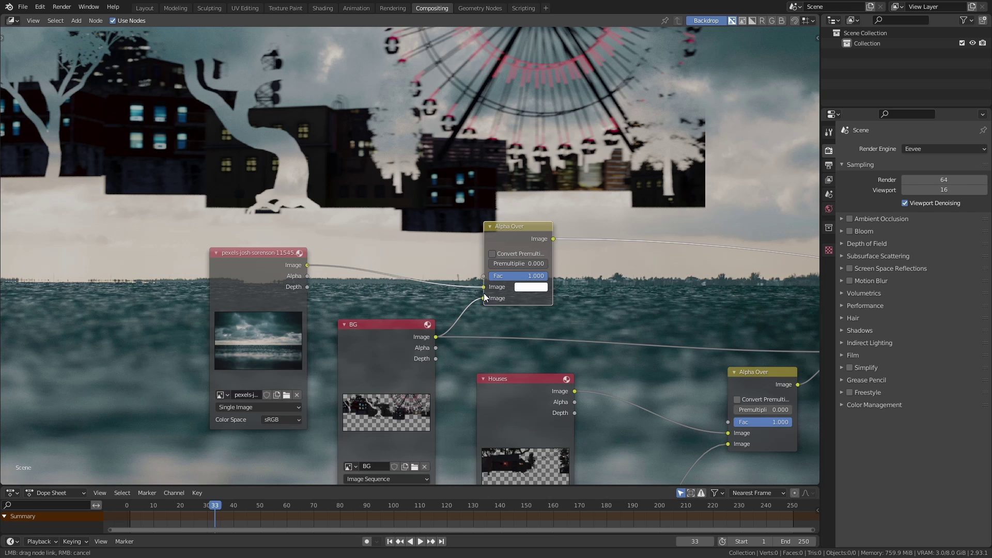
drag(484, 297, 484, 299)
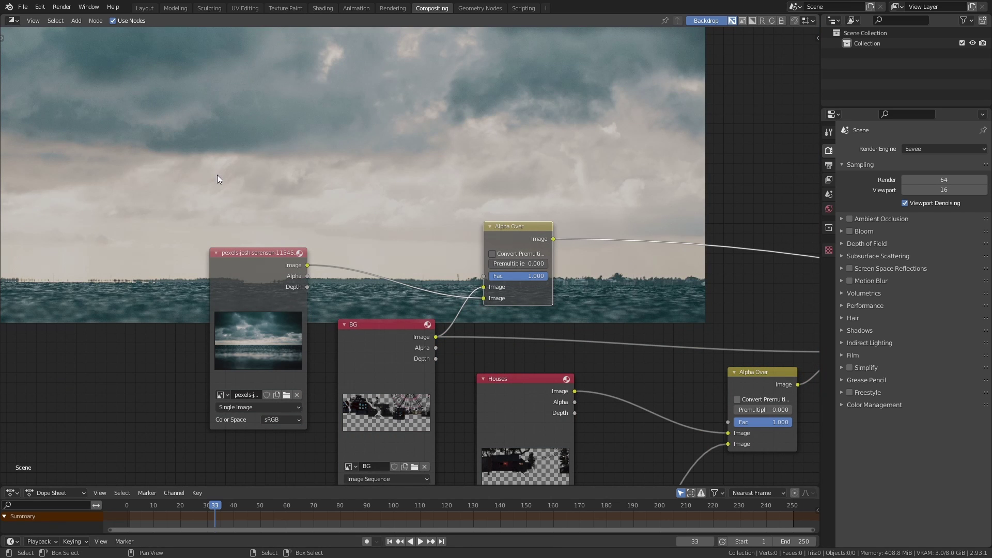
middle_drag(409, 328, 336, 326)
drag(467, 273, 441, 274)
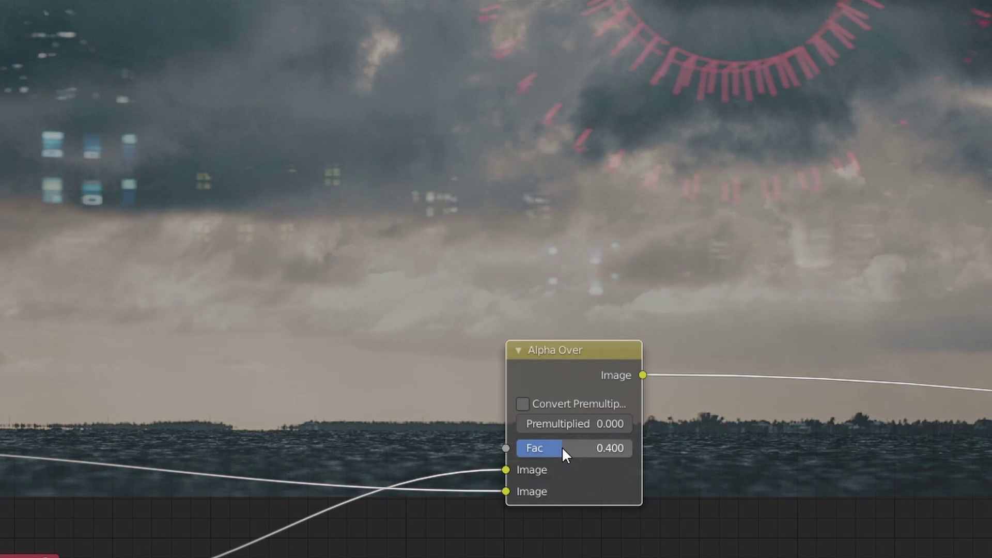
mouse_move(620, 448)
mouse_down()
mouse_move(546, 448)
mouse_move(631, 448)
mouse_up()
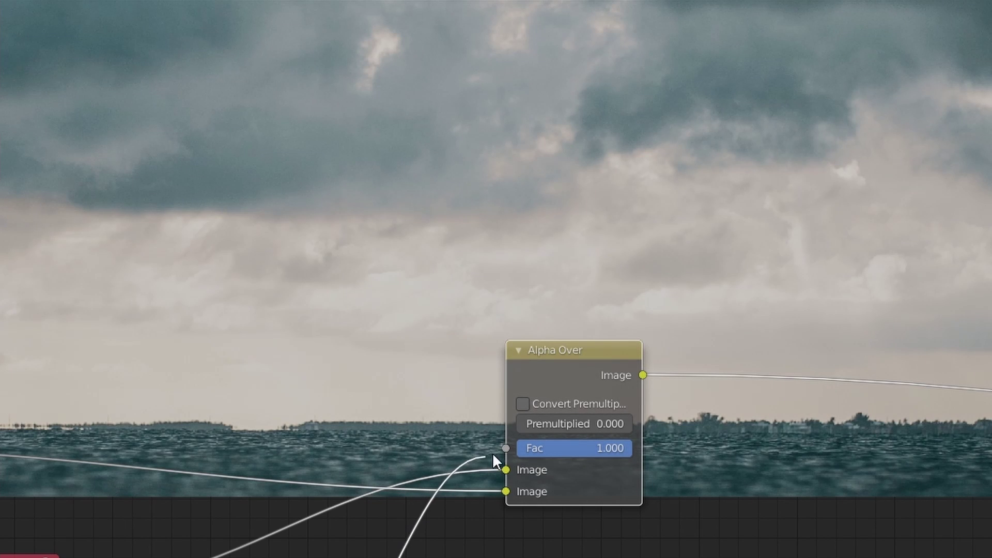
mouse_move(492, 459)
mouse_down()
mouse_move(513, 454)
mouse_move(506, 467)
mouse_up()
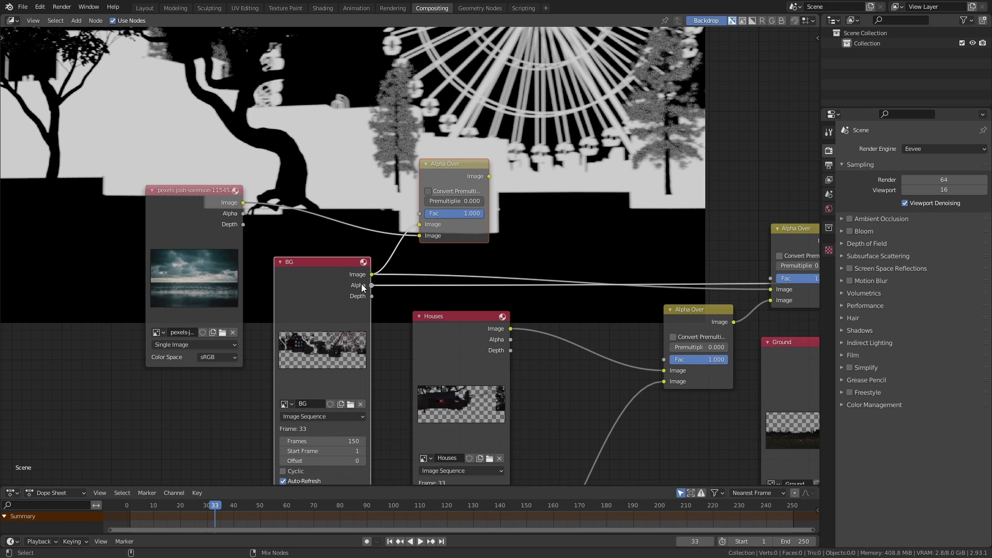
Preview the final Alpha Over result in the Viewer.
middle_drag(360, 286, 385, 367)
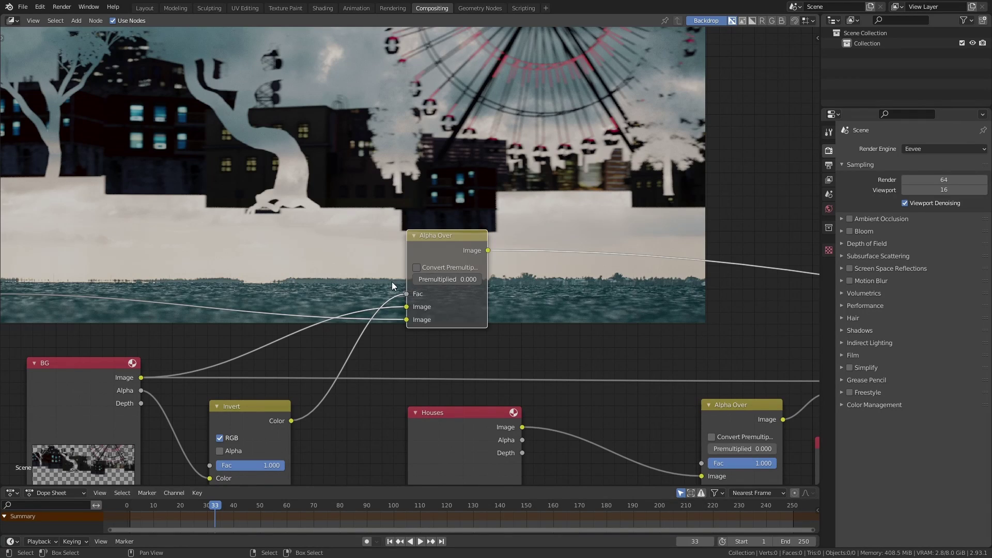
scroll(785, 72, down, 2)
scroll(343, 259, down, 1)
middle_drag(470, 265, 404, 259)
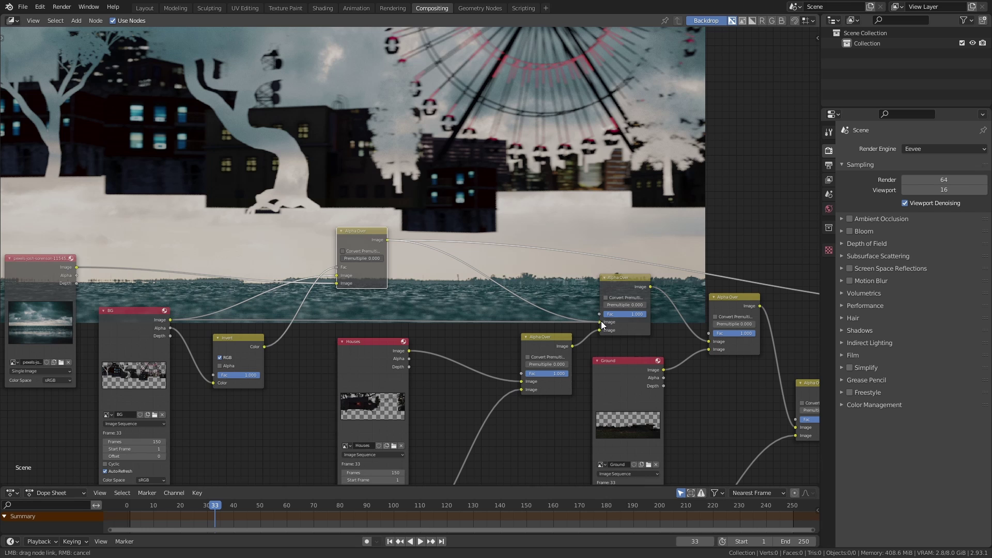
middle_drag(640, 345, 351, 296)
ctrl+shift+click(630, 321)
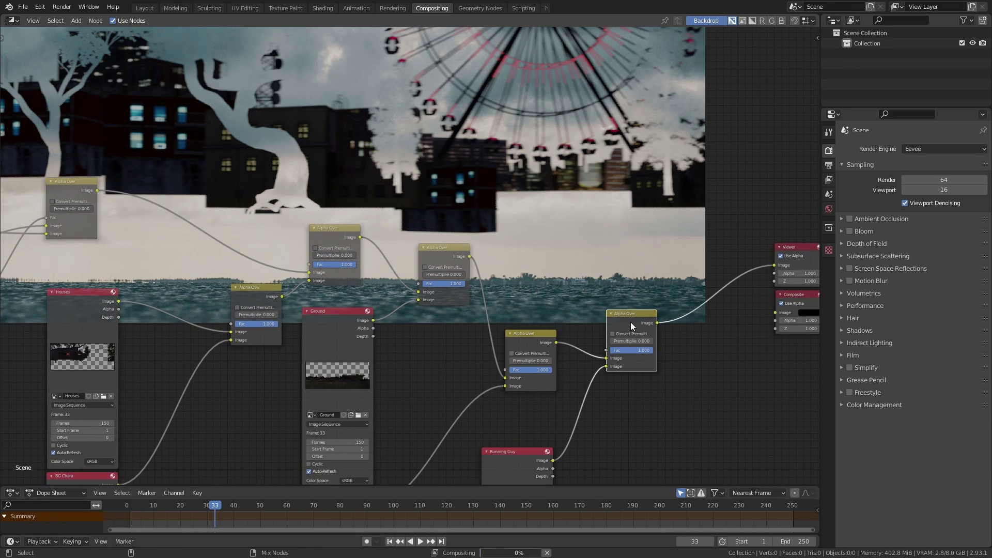
Slide the sky photo sideways using the Transform node's X value.
scroll(326, 177, down, 1)
middle_drag(326, 177, 397, 264)
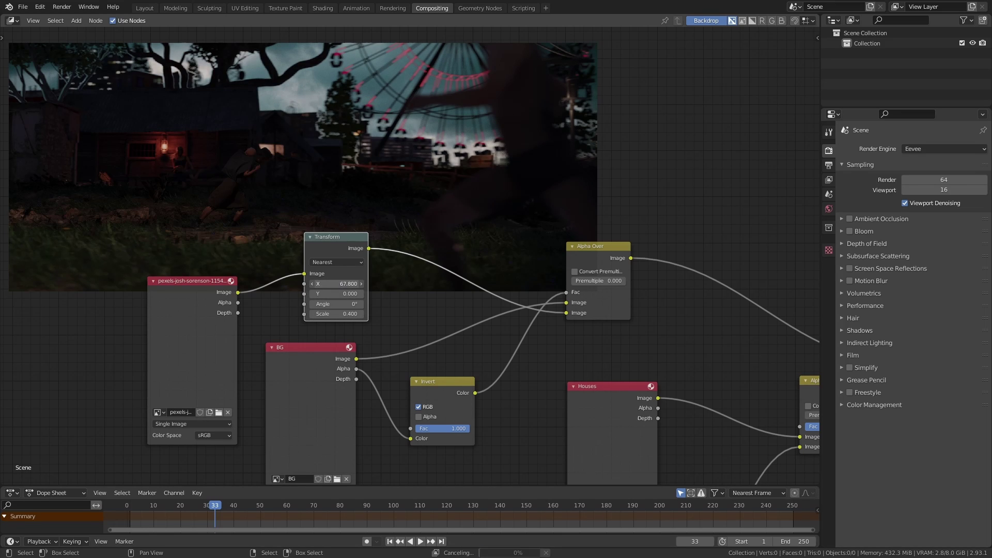
mouse_move(336, 284)
mouse_down()
mouse_move(356, 283)
mouse_move(347, 293)
mouse_up()
scroll(269, 228, up, 1)
scroll(259, 225, down, 1)
Box-select the sky photo, Transform and Invert nodes and delete them.
middle_drag(156, 237, 144, 191)
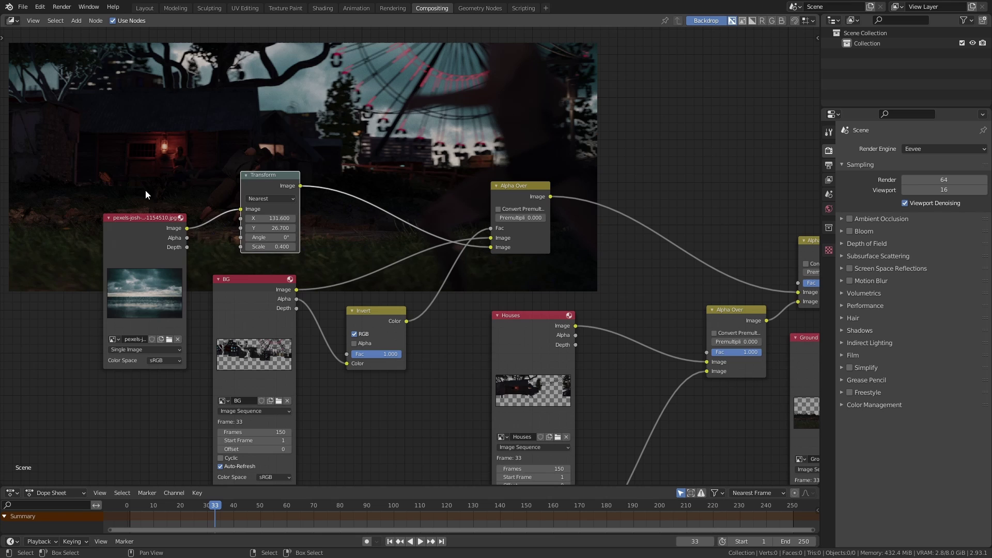
drag(278, 225, 296, 229)
shift+click(371, 315)
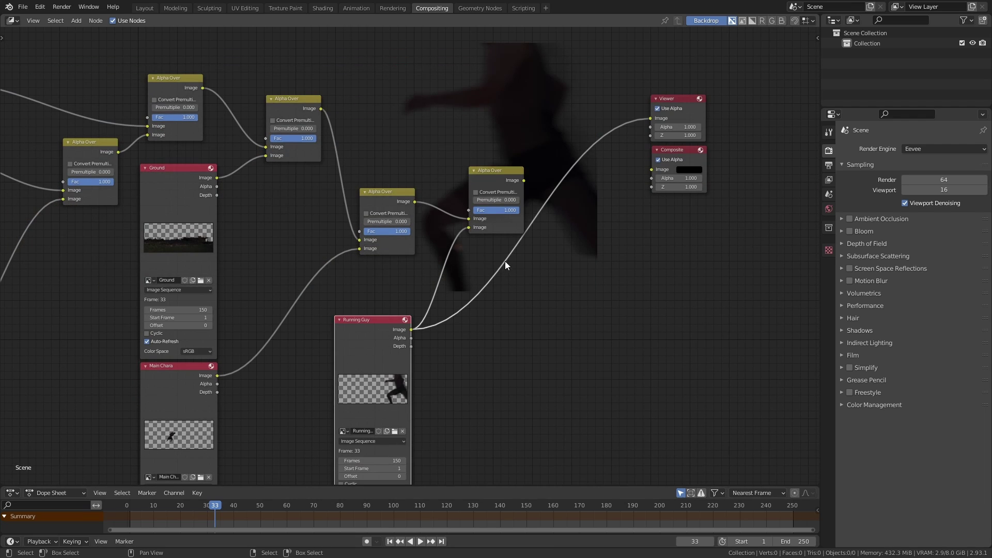
Preview Running Guy and insert a Hue Saturation Value node with Saturation 1.200, Value 0.500.
middle_drag(525, 29, 507, 108)
ctrl+shift+click(486, 259)
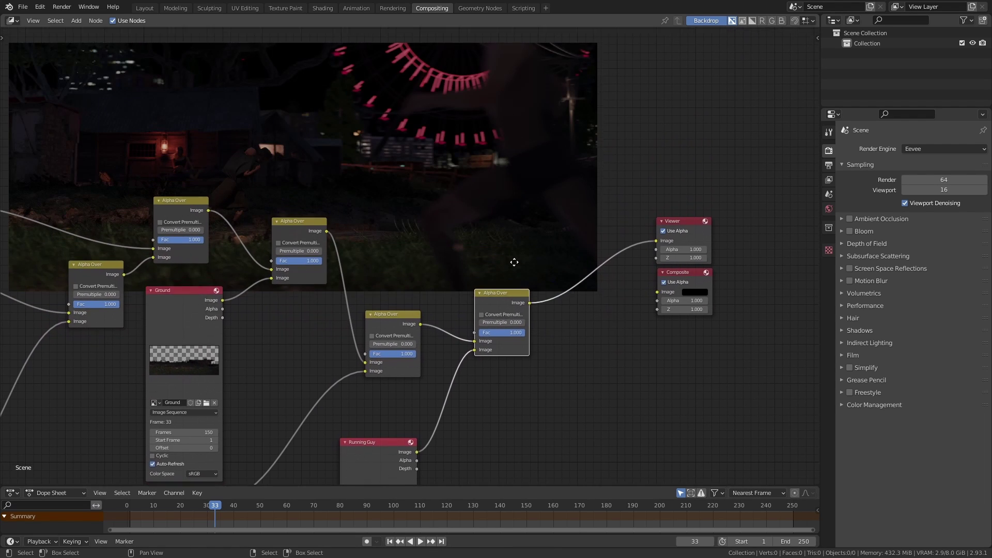
scroll(414, 246, up, 2)
middle_drag(562, 302, 550, 364)
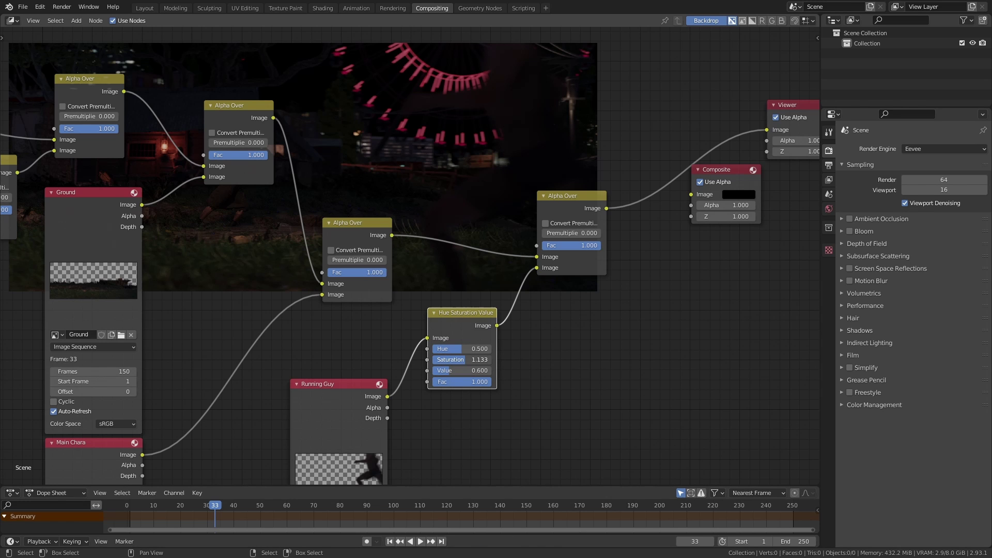
middle_drag(486, 293, 487, 394)
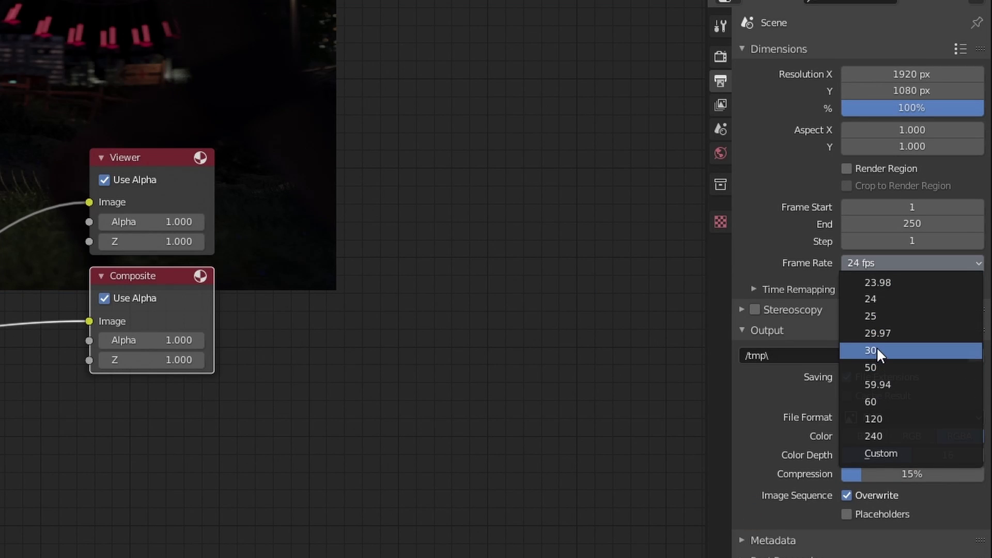
Set the frame rate to 30 fps and the End frame to 150.
click(876, 351)
double_click(912, 223)
text(150)
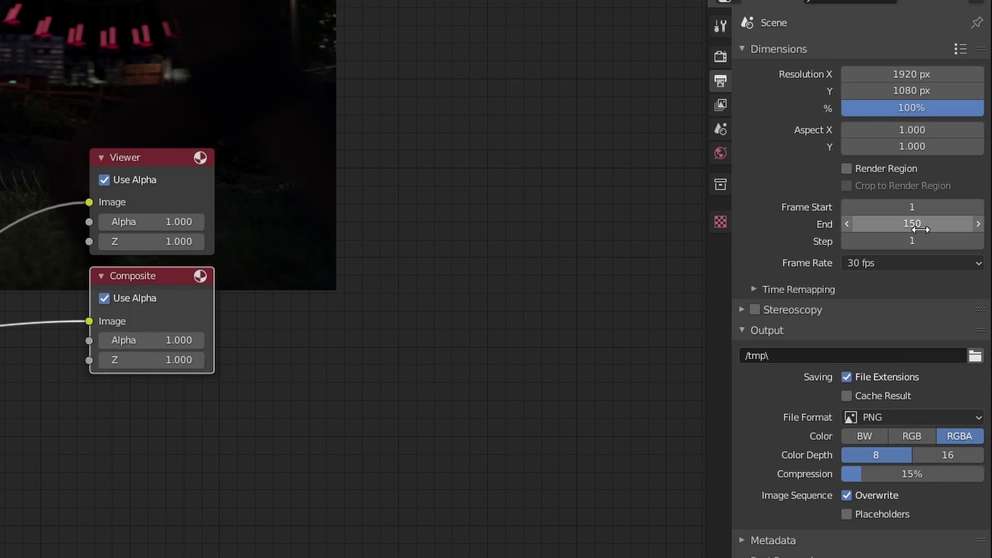
key(Return)
Set the output file format to FFmpeg Video with High Quality output.
click(916, 311)
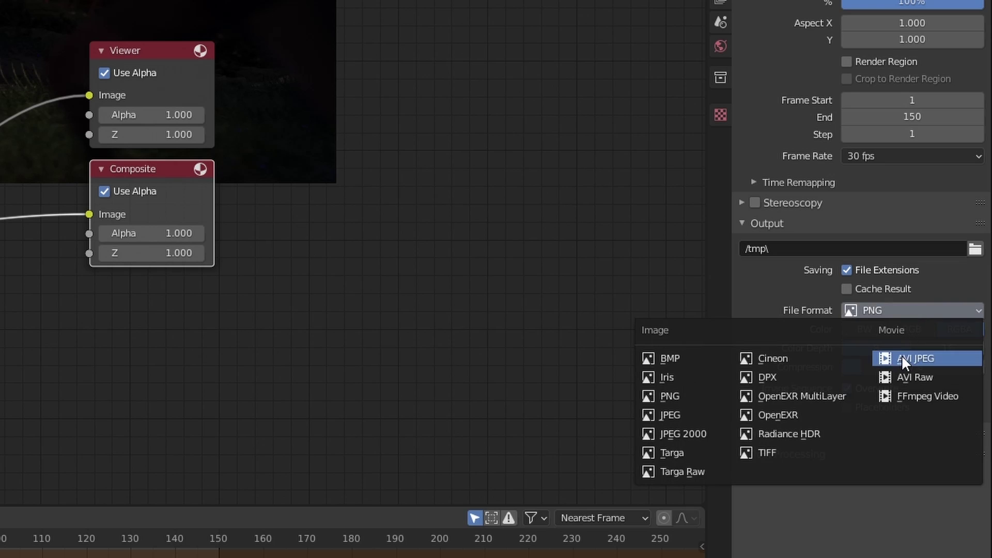
click(919, 397)
click(850, 384)
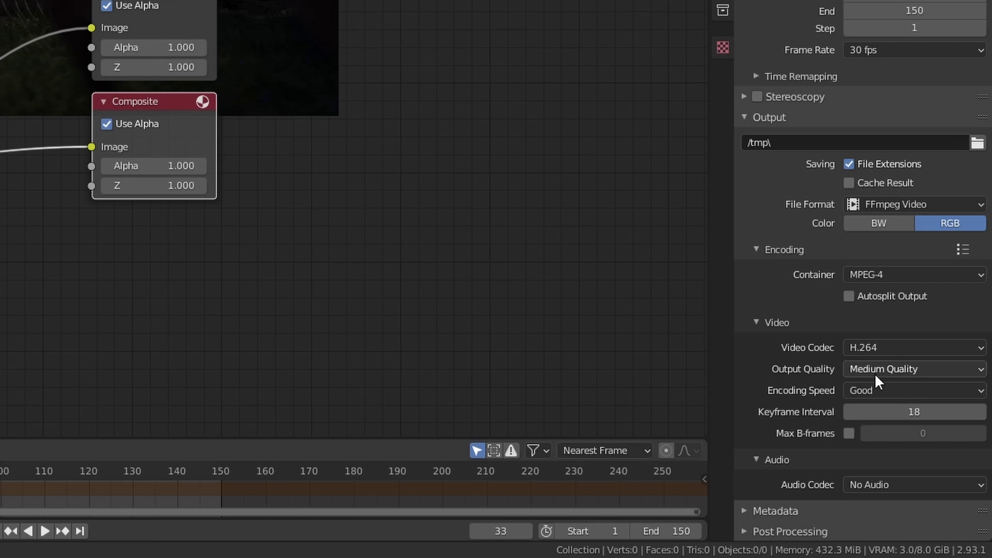
click(877, 370)
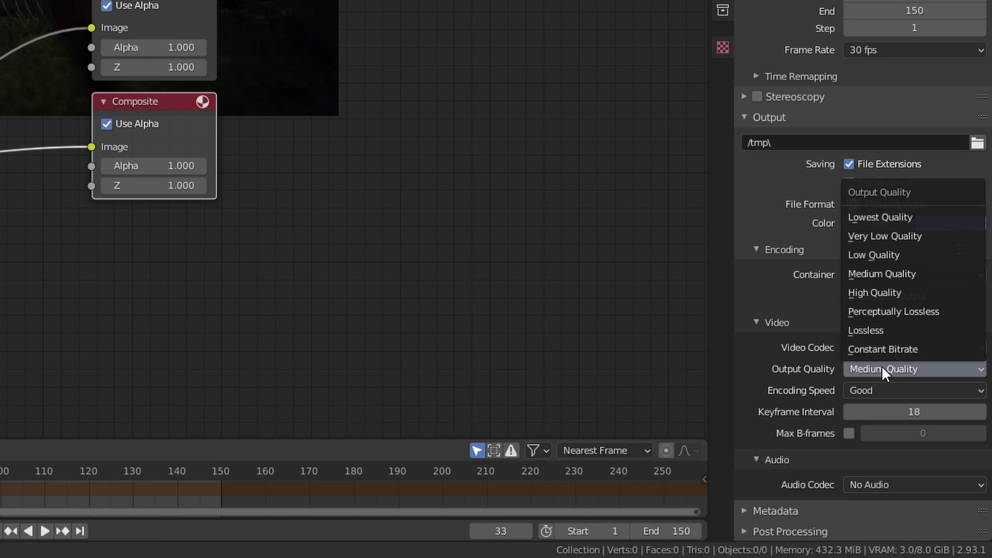
click(883, 294)
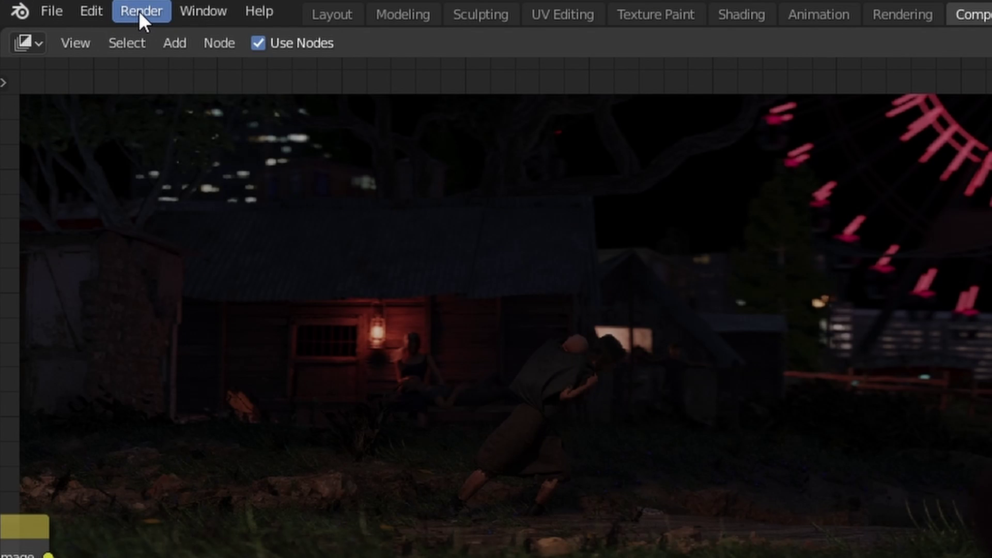
Render the full animation from the Render menu.
click(139, 11)
click(169, 60)
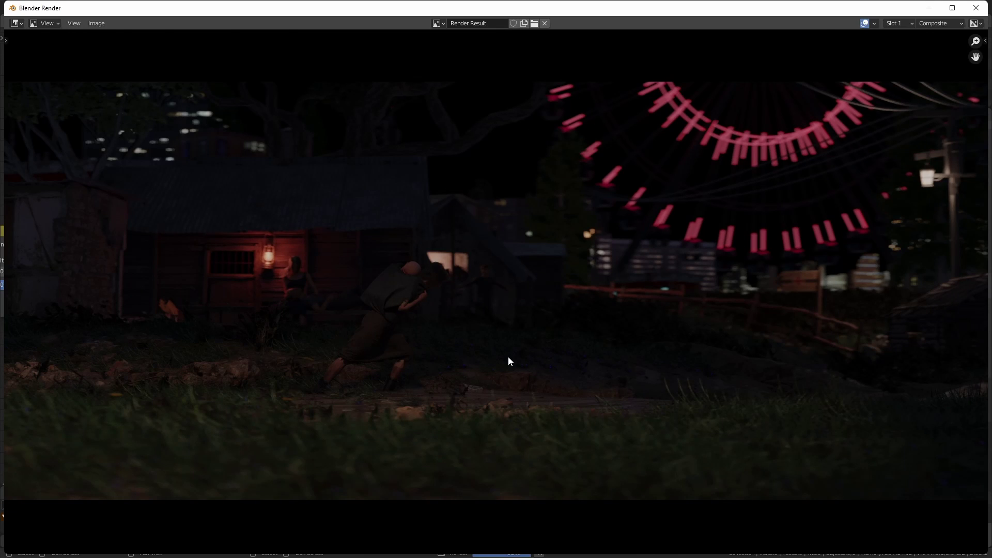